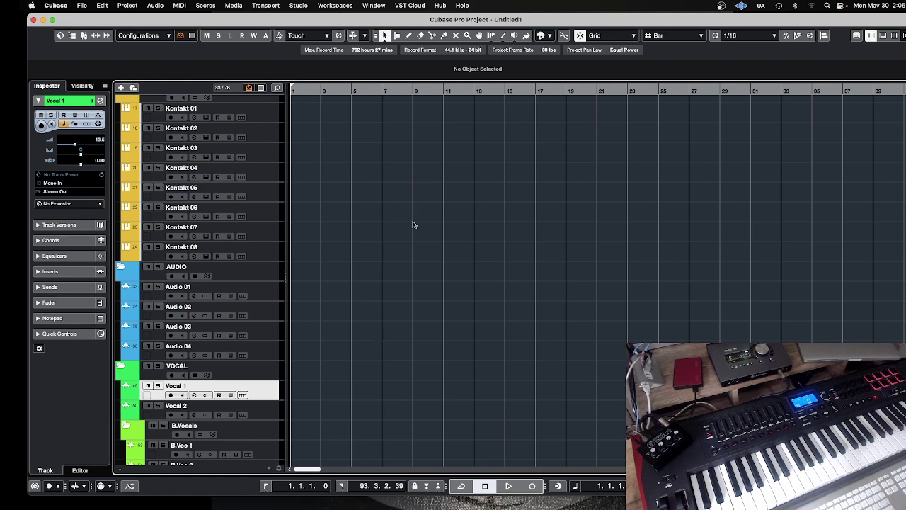
Step: Look through the track list from the MIDI folder down to the group tracks and input/output channels
{"action": "scroll", "coordinate": [413, 223], "scroll_direction": "up", "scroll_amount": 5}
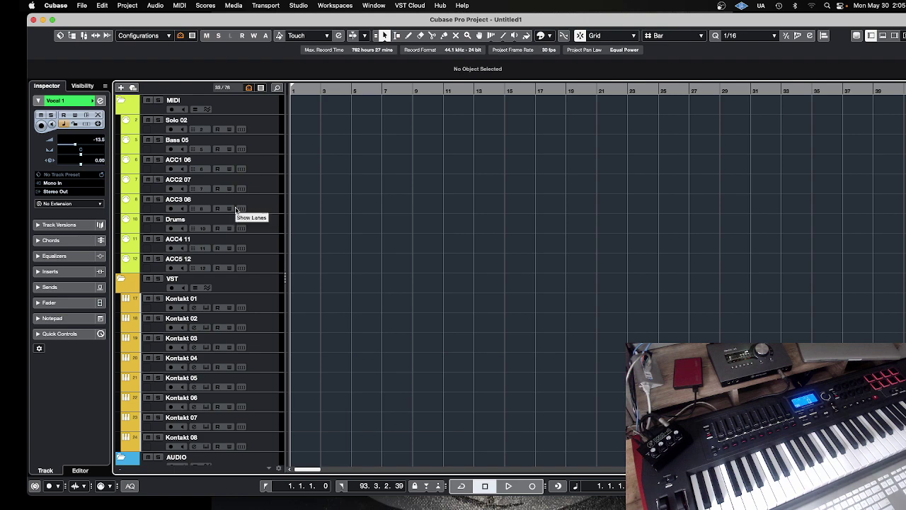
{"action": "scroll", "coordinate": [425, 252], "scroll_direction": "down", "scroll_amount": 5}
{"action": "scroll", "coordinate": [330, 202], "scroll_direction": "up", "scroll_amount": 1}
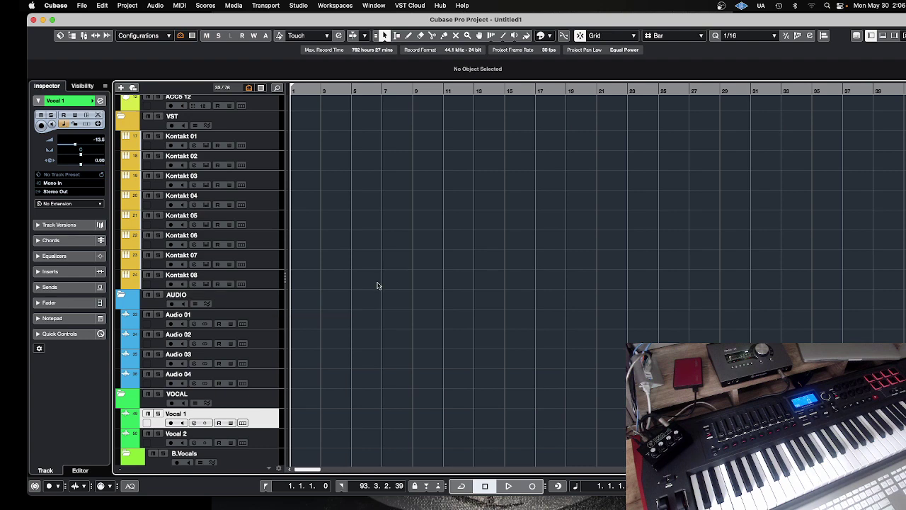
{"action": "scroll", "coordinate": [254, 346], "scroll_direction": "down", "scroll_amount": 1}
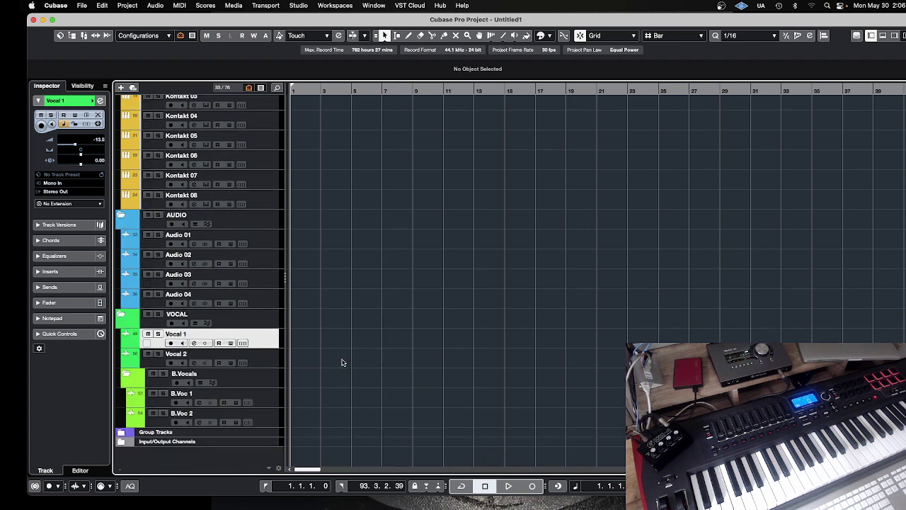
{"action": "scroll", "coordinate": [342, 361], "scroll_direction": "down", "scroll_amount": 3}
{"action": "scroll", "coordinate": [342, 361], "scroll_direction": "up", "scroll_amount": 12}
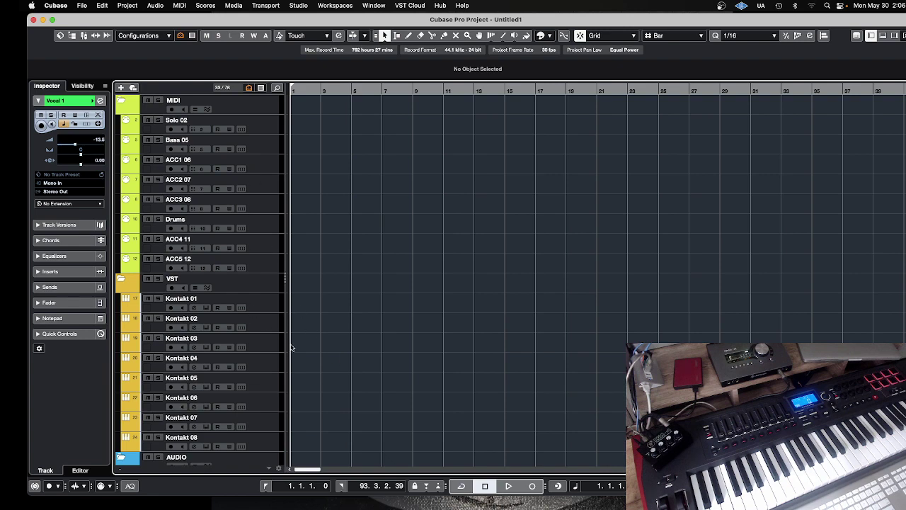
{"action": "scroll", "coordinate": [337, 344], "scroll_direction": "down", "scroll_amount": 7}
{"action": "scroll", "coordinate": [338, 344], "scroll_direction": "down", "scroll_amount": 3}
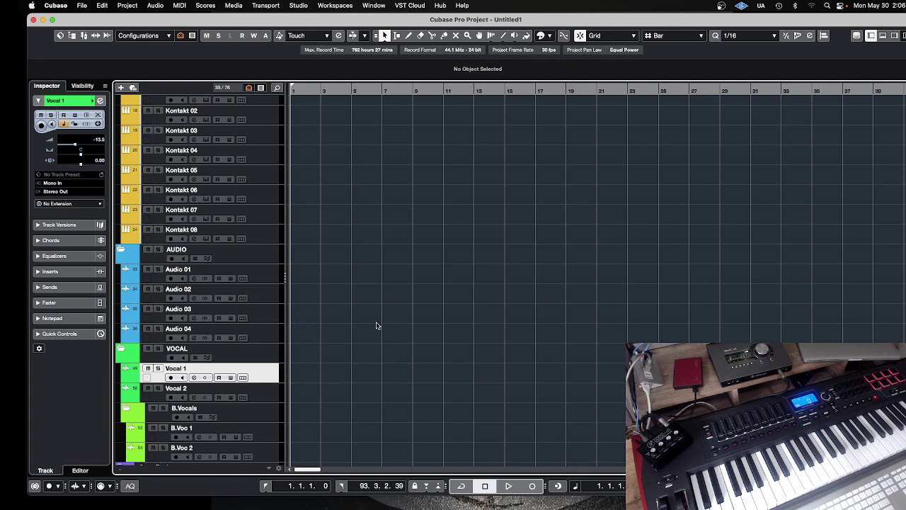
{"action": "scroll", "coordinate": [371, 324], "scroll_direction": "up", "scroll_amount": 10}
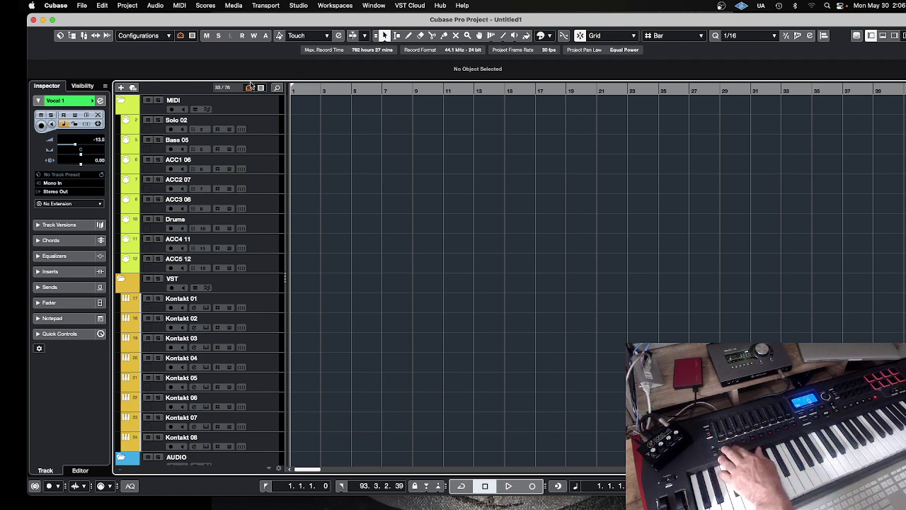
Step: Select the Solo 02 track and step the selection down through the MIDI tracks to ACC5 12
{"action": "left_click", "coordinate": [266, 124]}
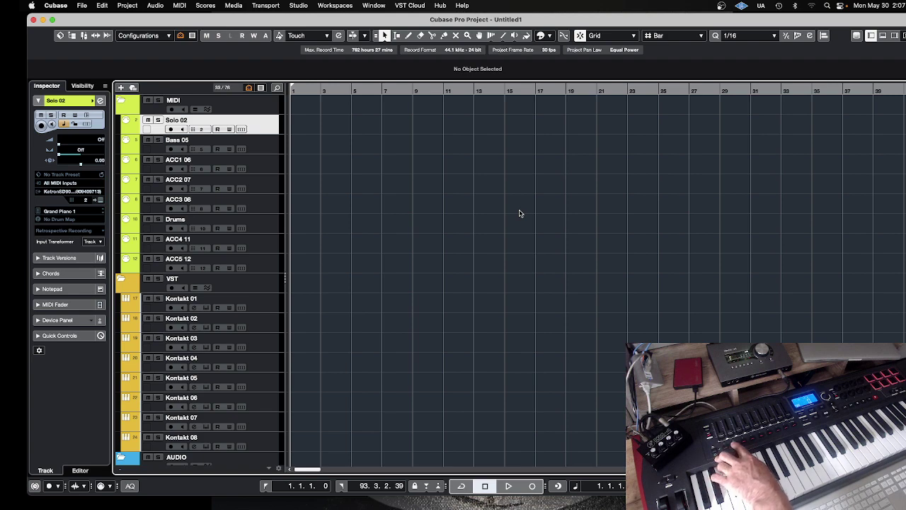
{"action": "key", "text": "Down"}
{"action": "key", "text": "Down"}
{"action": "key", "text": "Down"}
{"action": "key", "text": "Down"}
{"action": "key", "text": "Down"}
{"action": "key", "text": "Down"}
{"action": "key", "text": "Down"}
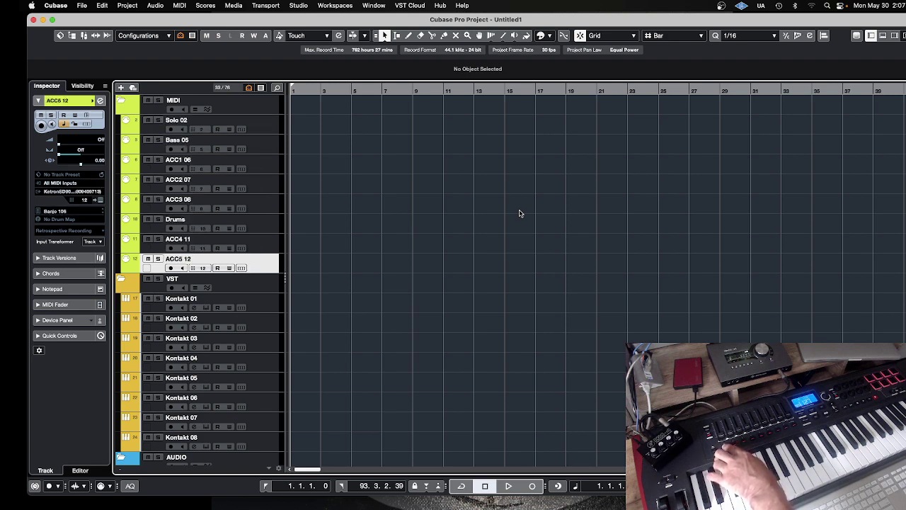
Step: Step the track selection back up to Bass 05 and down again to select ACC2 07
{"action": "key", "text": "Up"}
{"action": "key", "text": "Up"}
{"action": "key", "text": "Up"}
{"action": "key", "text": "Up"}
{"action": "key", "text": "Up"}
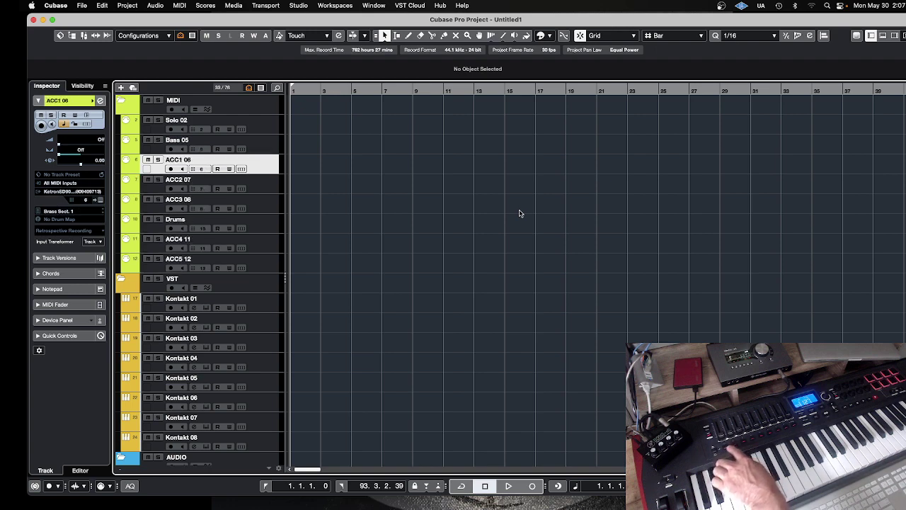
{"action": "key", "text": "Up"}
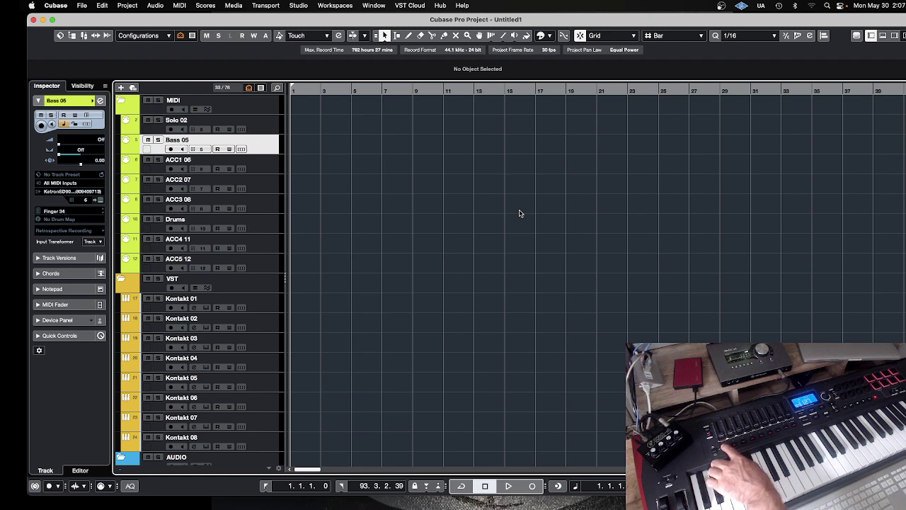
{"action": "key", "text": "Down"}
{"action": "key", "text": "Down"}
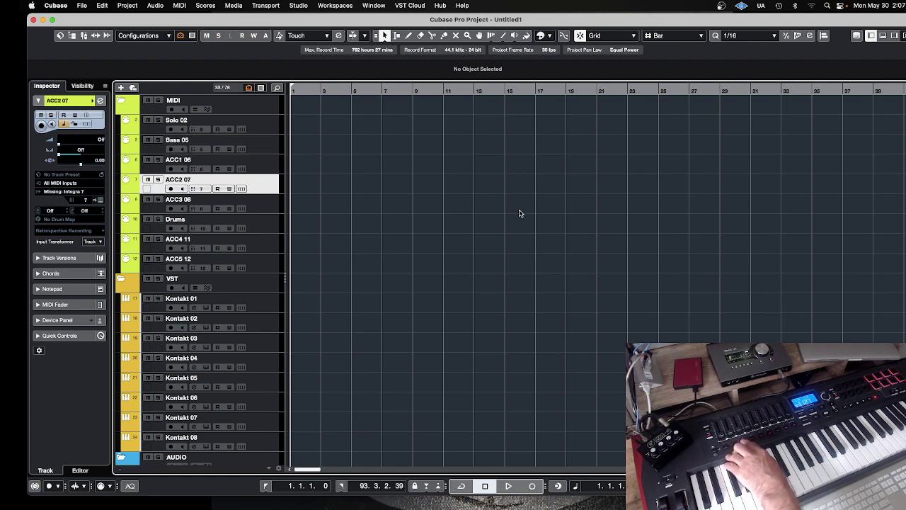
Step: Toggle solo on and off repeatedly on the ACC2 07 track, leaving it soloed
{"action": "key", "text": "s"}
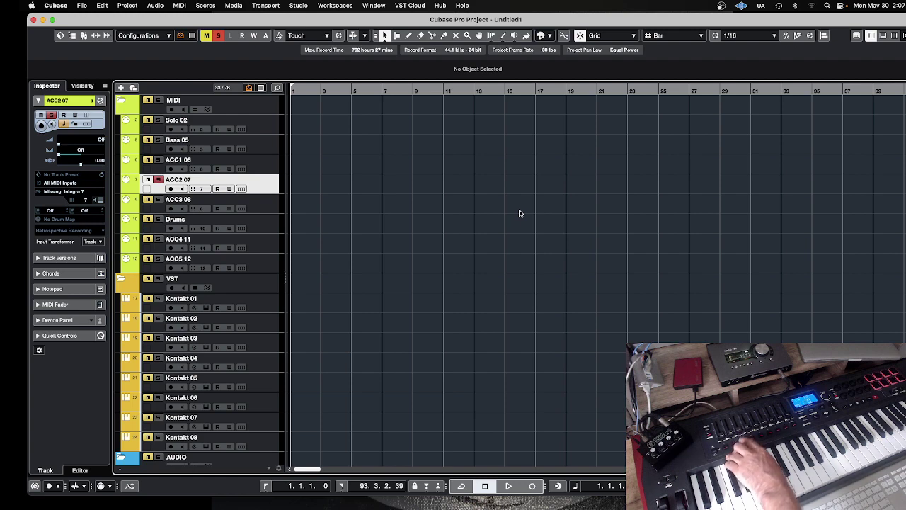
{"action": "key", "text": "s"}
{"action": "key", "text": "s"}
{"action": "key", "text": "s"}
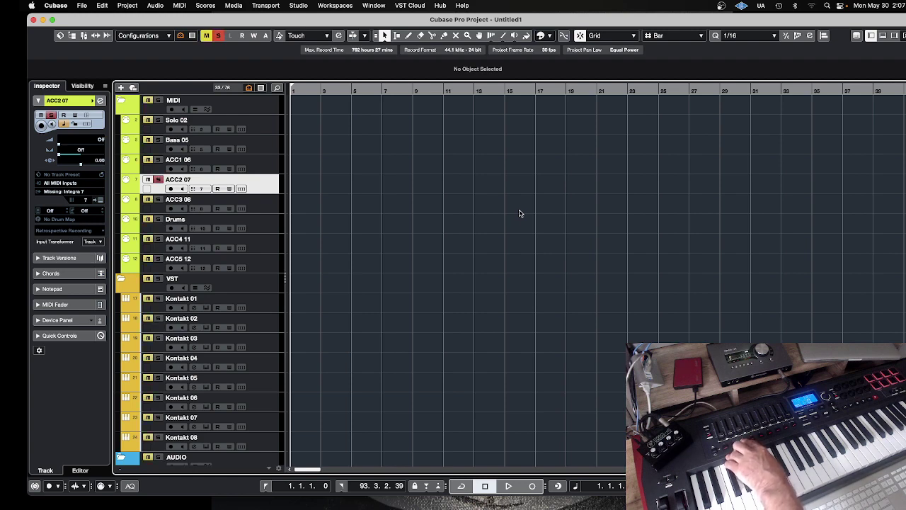
Step: Switch mute and record enable on and off on the ACC2 07 track
{"action": "key", "text": "m"}
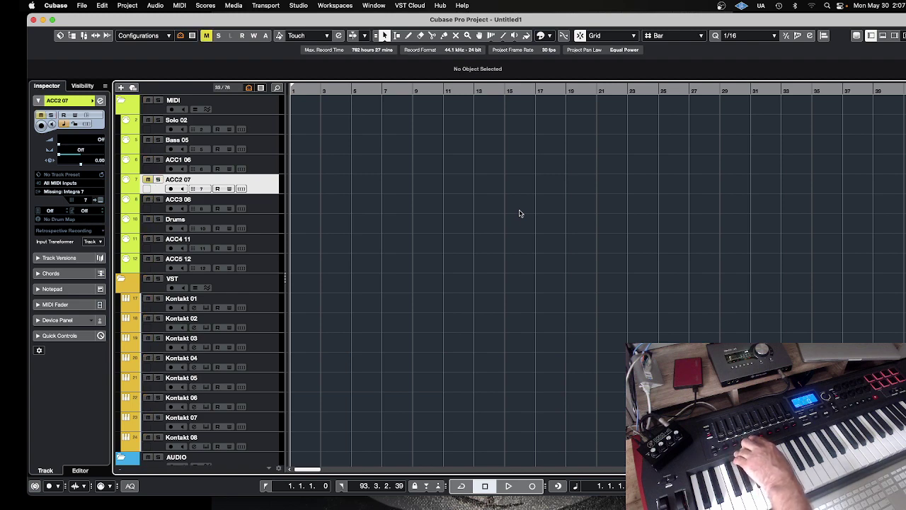
{"action": "key", "text": "m"}
{"action": "key", "text": "r"}
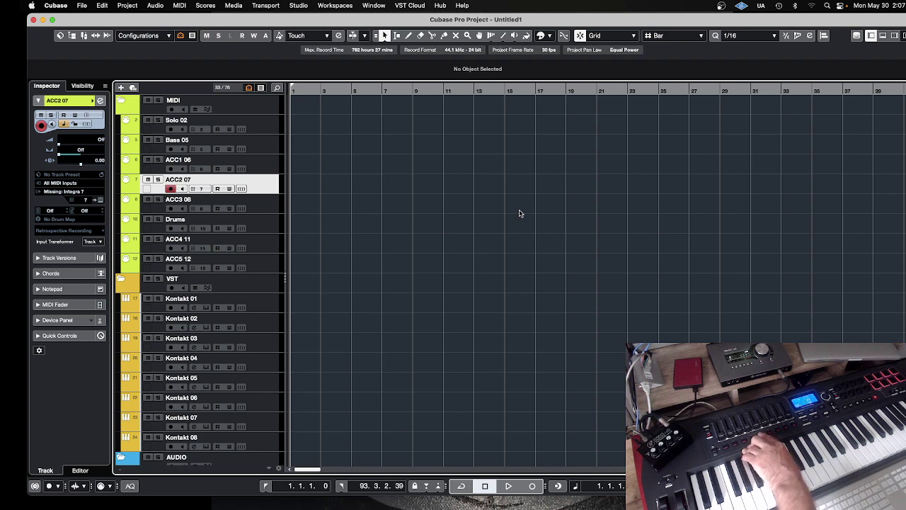
{"action": "key", "text": "r"}
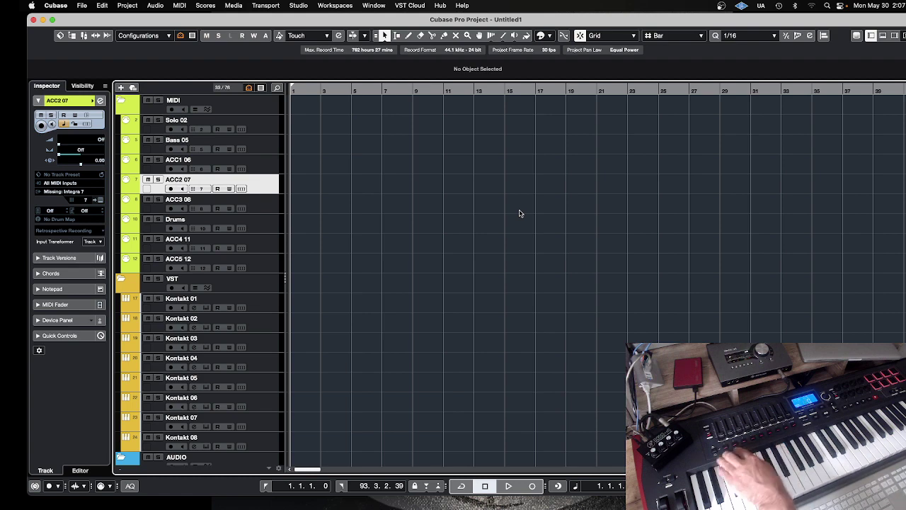
Step: Select the Kontakt 03 track in the VST folder and enable it for recording
{"action": "key", "text": "Down"}
{"action": "key", "text": "Down"}
{"action": "key", "text": "Down"}
{"action": "key", "text": "Down"}
{"action": "key", "text": "Down"}
{"action": "key", "text": "Down"}
{"action": "key", "text": "Down"}
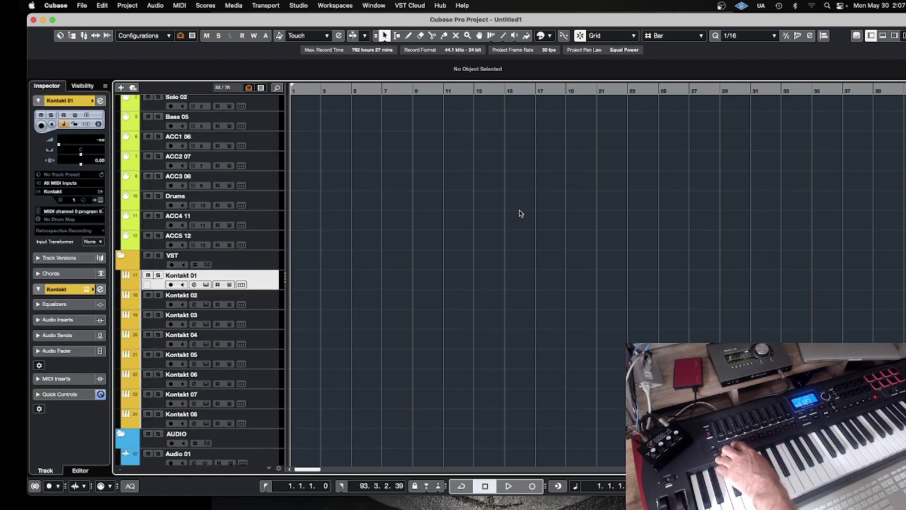
{"action": "key", "text": "Down"}
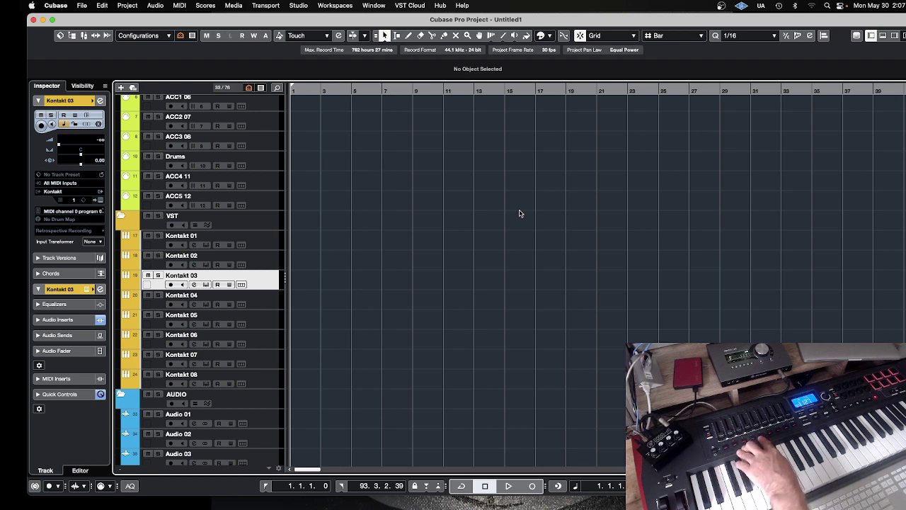
{"action": "key", "text": "r"}
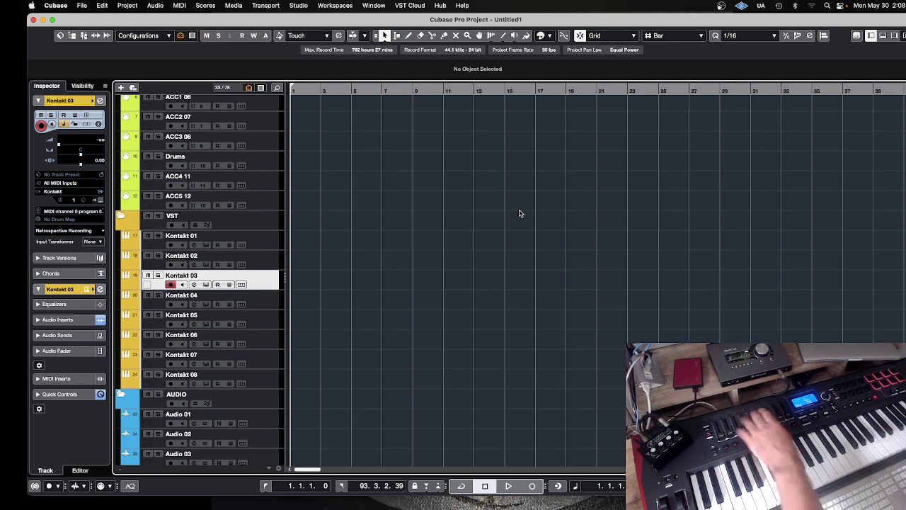
Step: View the Kontakt 03 instrument window, and raise its channel volume to 1.70 in the MixConsole
{"action": "key", "text": "e"}
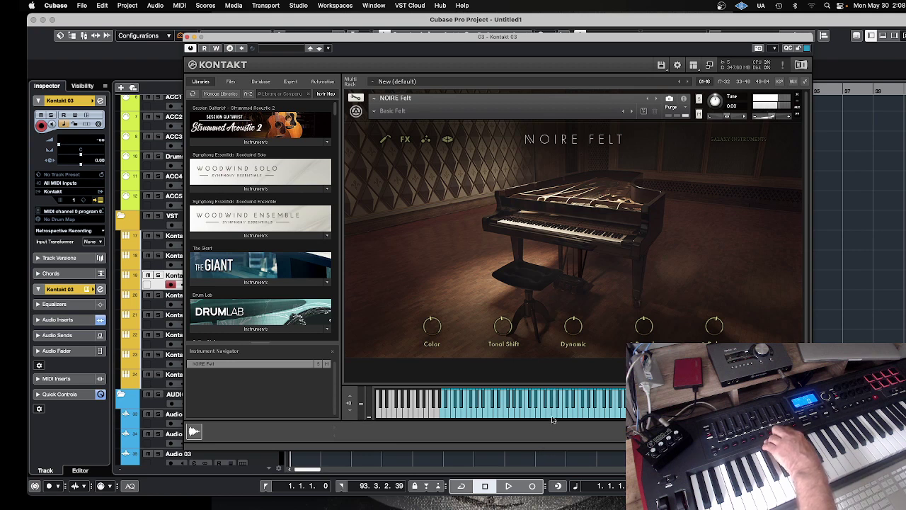
{"action": "left_click", "coordinate": [192, 36]}
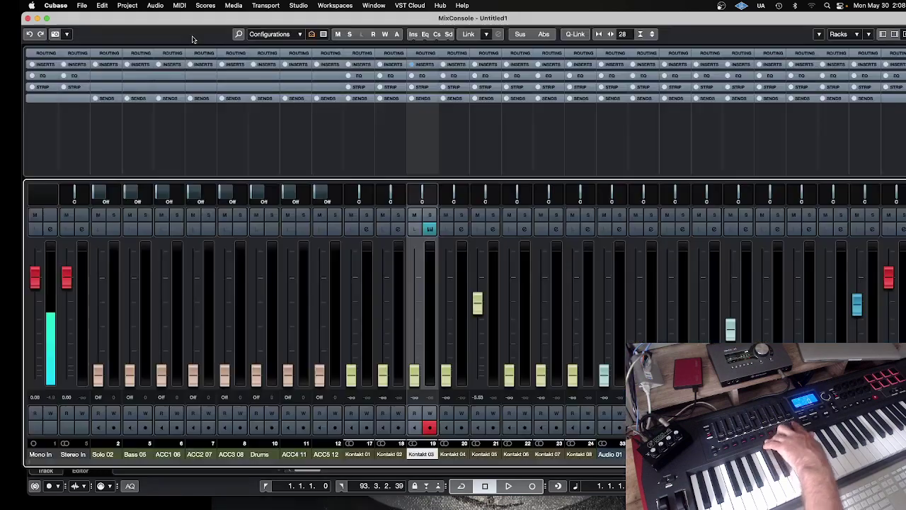
{"action": "left_click", "coordinate": [191, 36]}
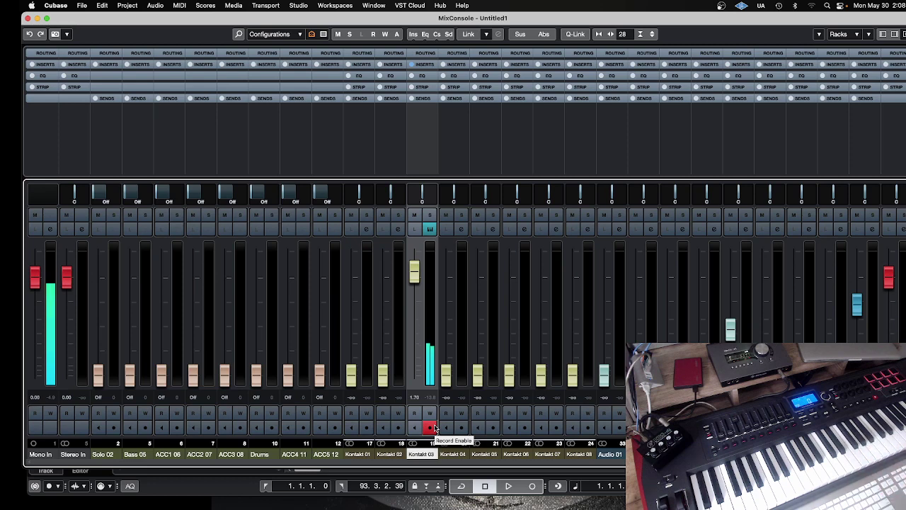
{"action": "key", "text": "F3"}
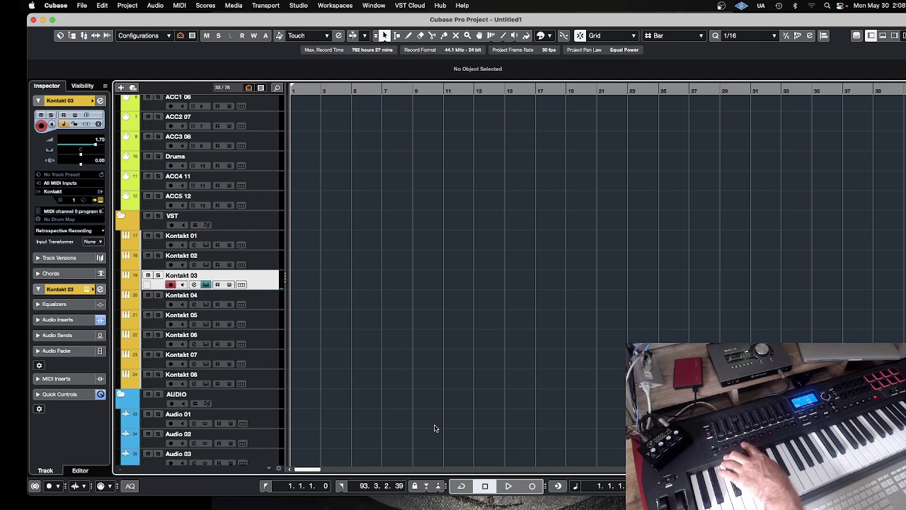
Step: Switch solo and mute on and off on the Kontakt 03 track
{"action": "key", "text": "s"}
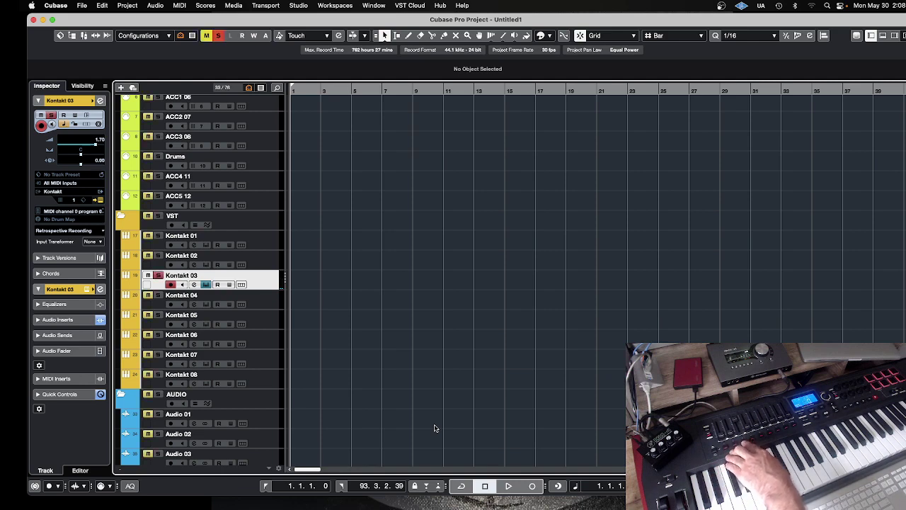
{"action": "key", "text": "s"}
{"action": "key", "text": "m"}
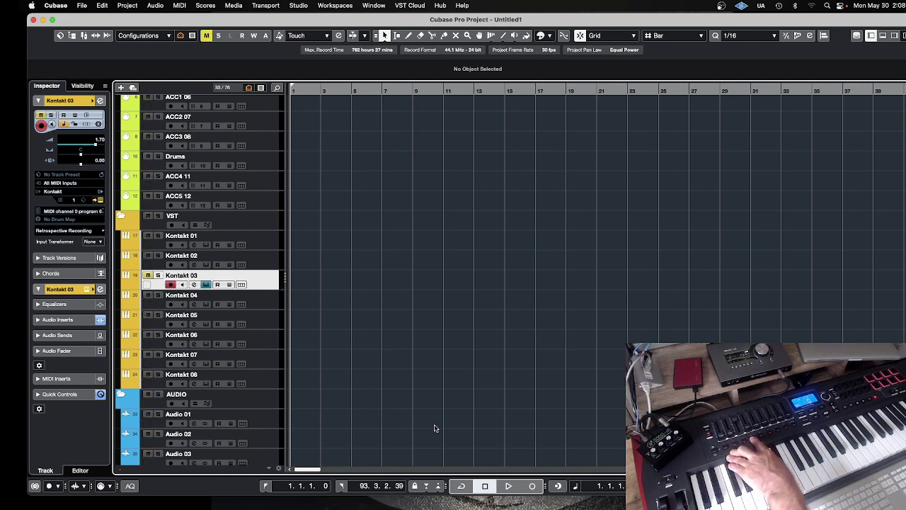
{"action": "key", "text": "m"}
Step: Toggle record enable off and on repeatedly on the Kontakt 03 track, leaving it armed
{"action": "key", "text": "r"}
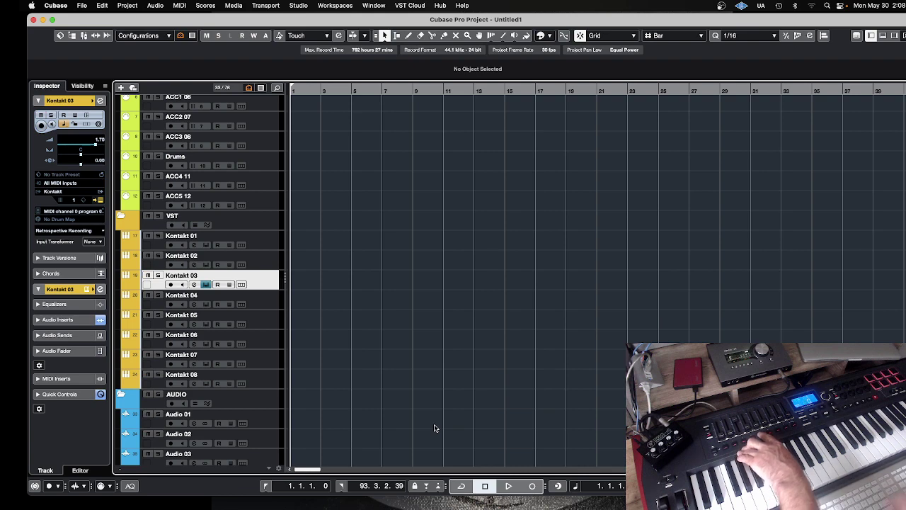
{"action": "key", "text": "r"}
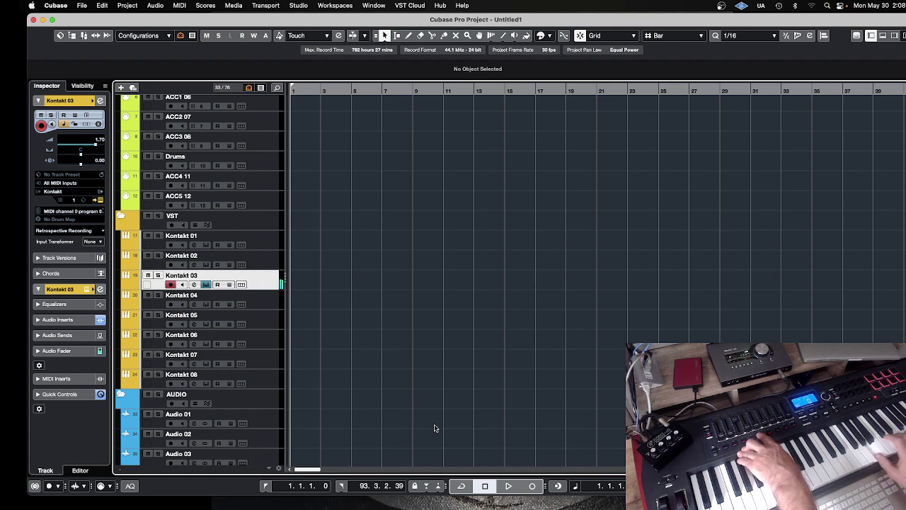
{"action": "key", "text": "r"}
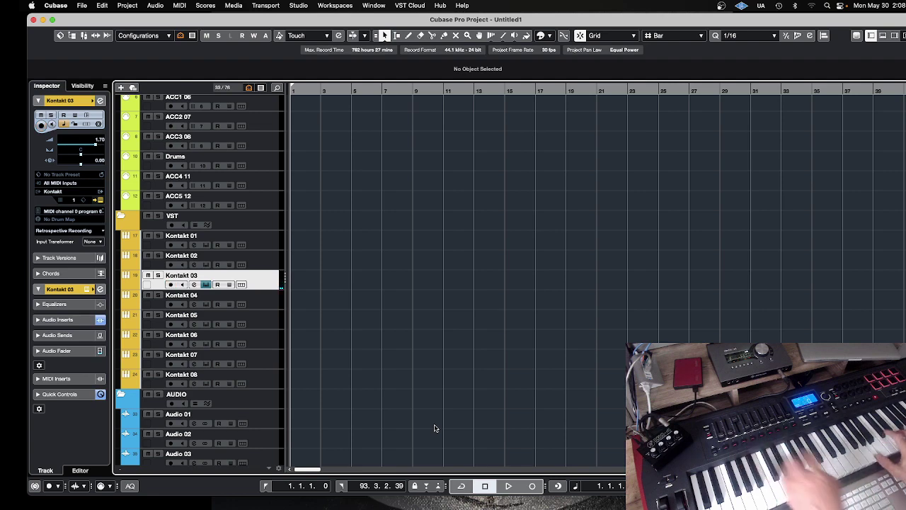
{"action": "key", "text": "r"}
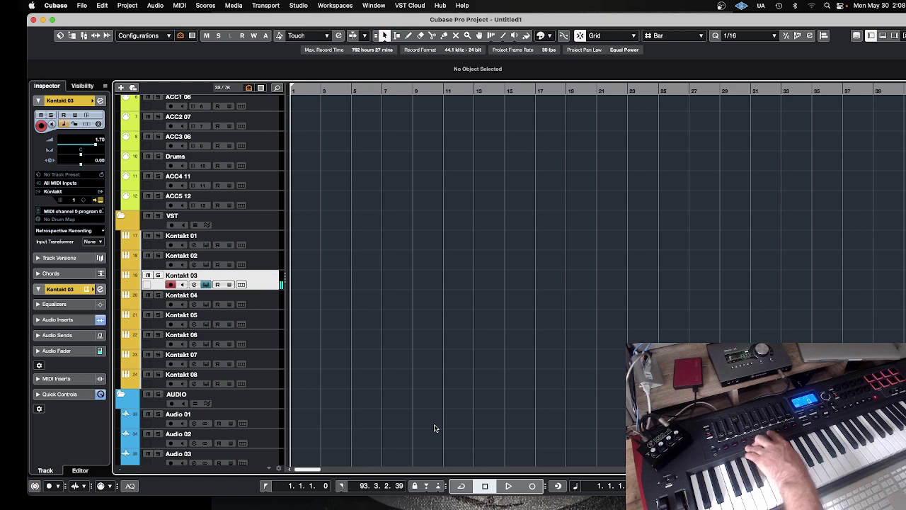
Step: Open and close the channel settings and the instrument window of the Kontakt 03 track
{"action": "key", "text": "e"}
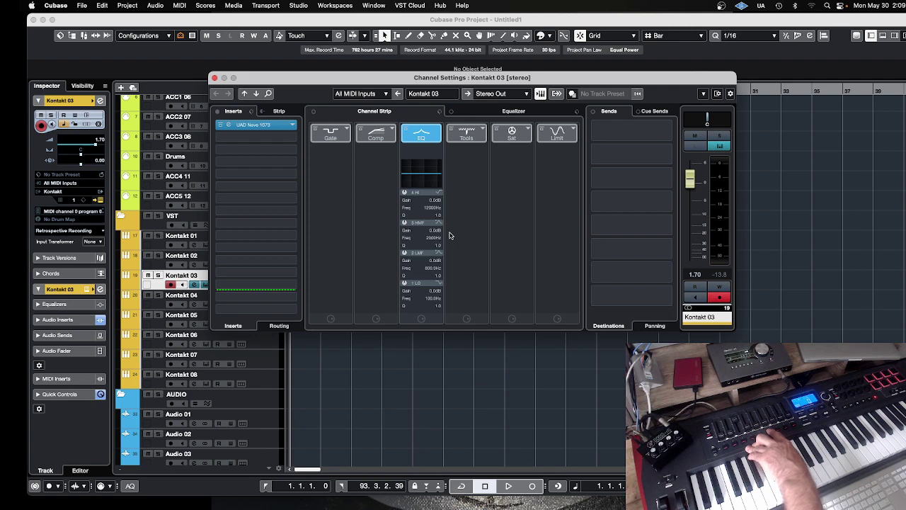
{"action": "key", "text": "e"}
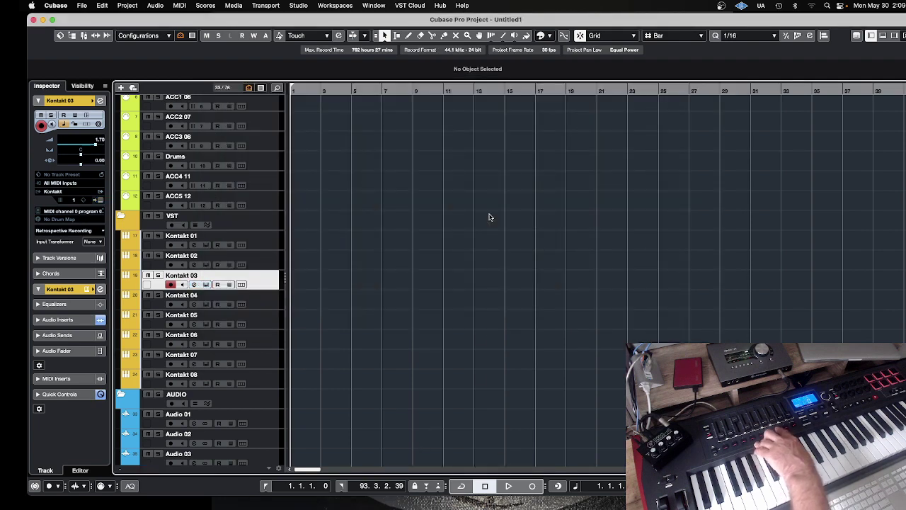
{"action": "key", "text": "shift+e"}
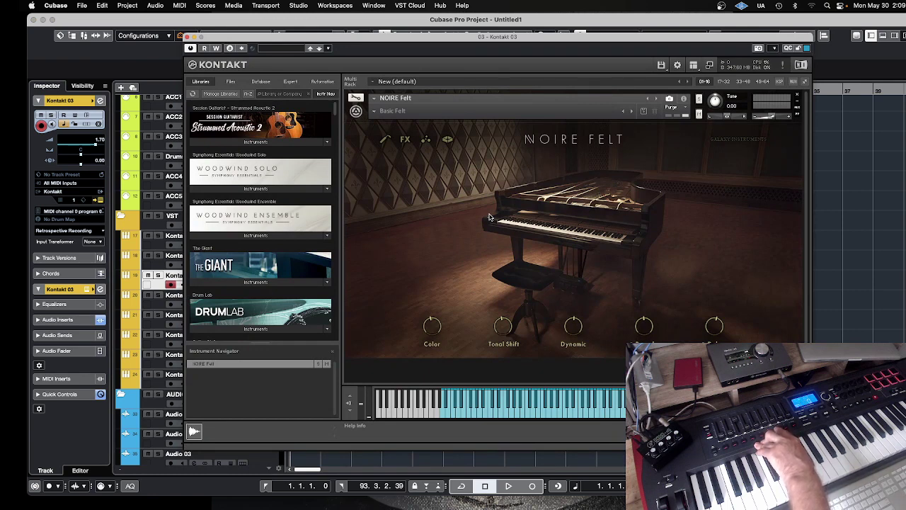
{"action": "key", "text": "shift+e"}
Step: Show and hide the MixConsole in the project window's lower zone, and open the full MixConsole window
{"action": "key", "text": "alt+F3"}
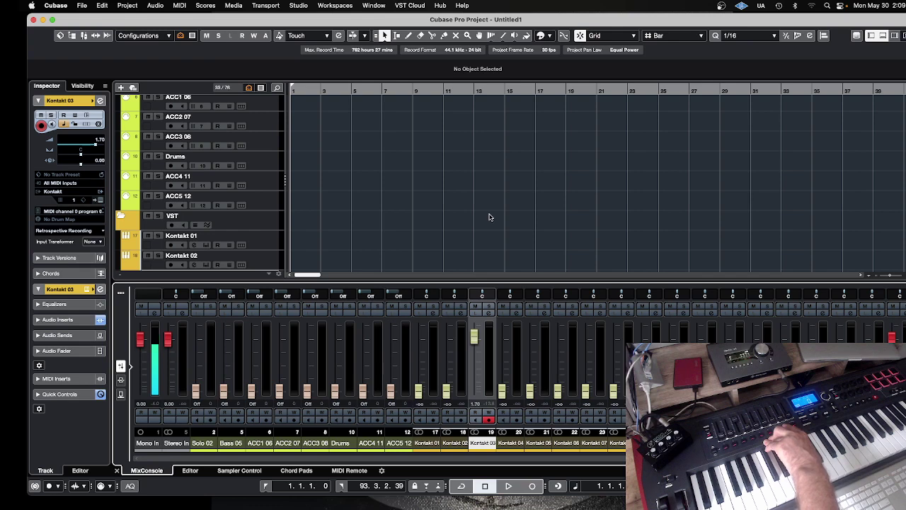
{"action": "key", "text": "alt+F3"}
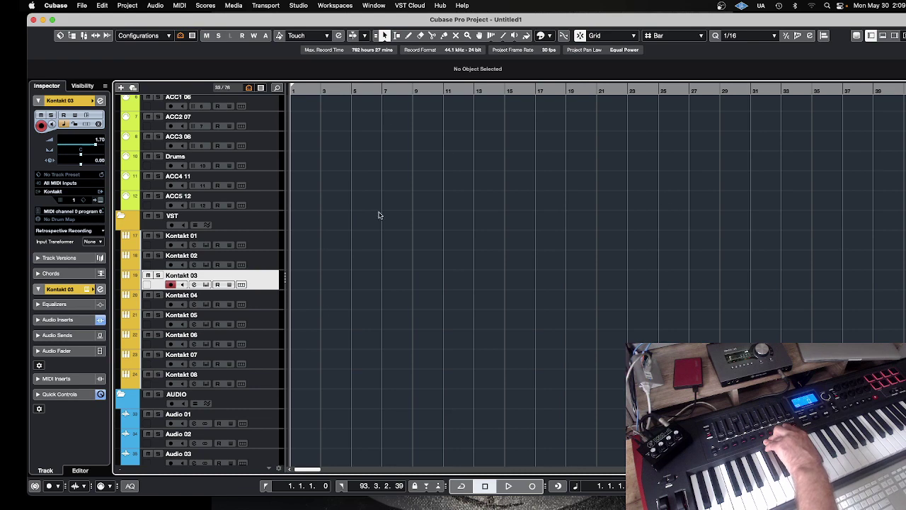
{"action": "key", "text": "F3"}
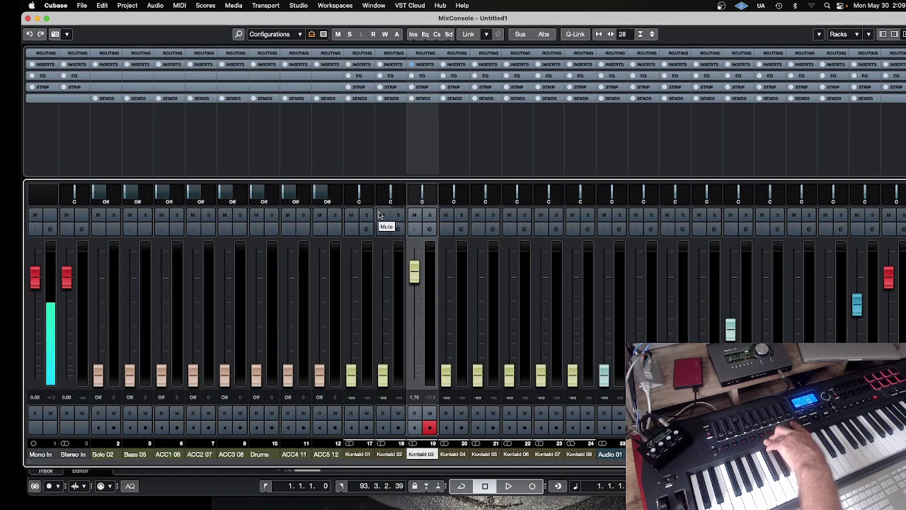
Step: Close the full MixConsole and look through the lower zone's MixConsole, Editor, Sampler Control and Chord Pads pages, leaving the lower zone hidden
{"action": "key", "text": "F3"}
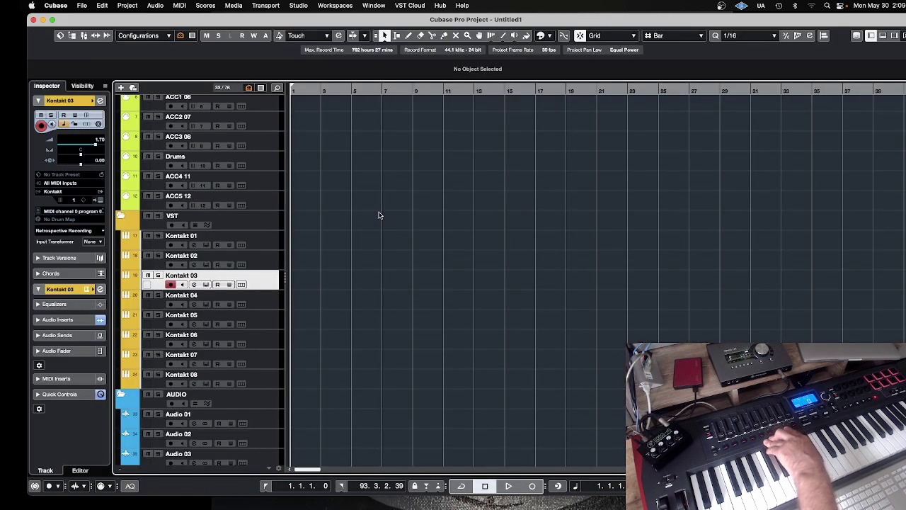
{"action": "key", "text": "alt+F3"}
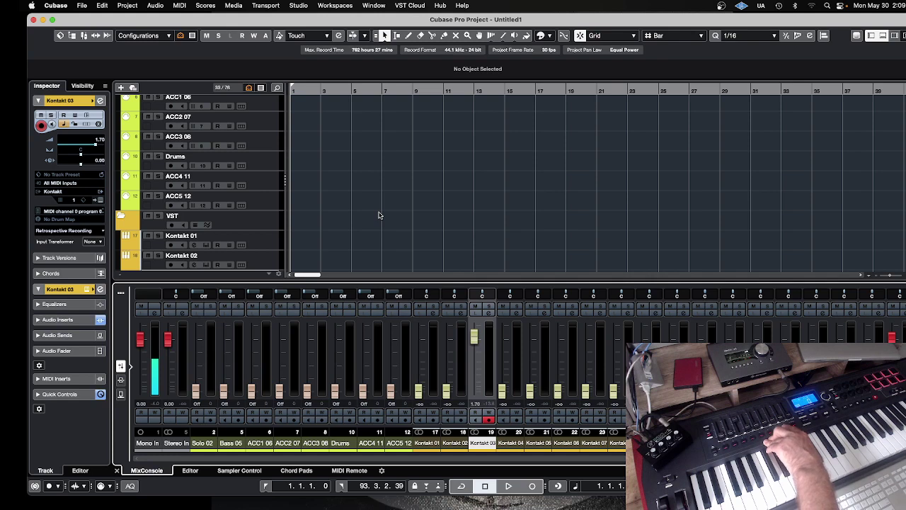
{"action": "left_click", "coordinate": [191, 470]}
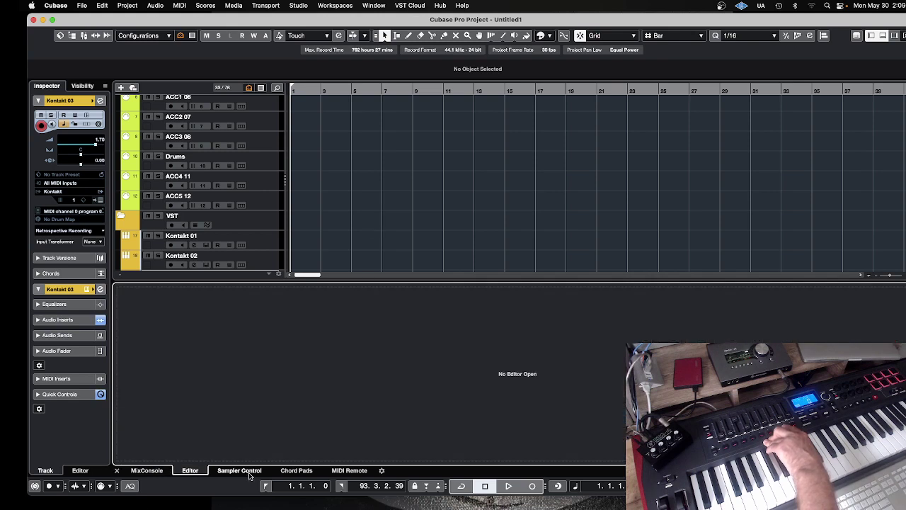
{"action": "left_click", "coordinate": [241, 471]}
{"action": "left_click", "coordinate": [301, 471]}
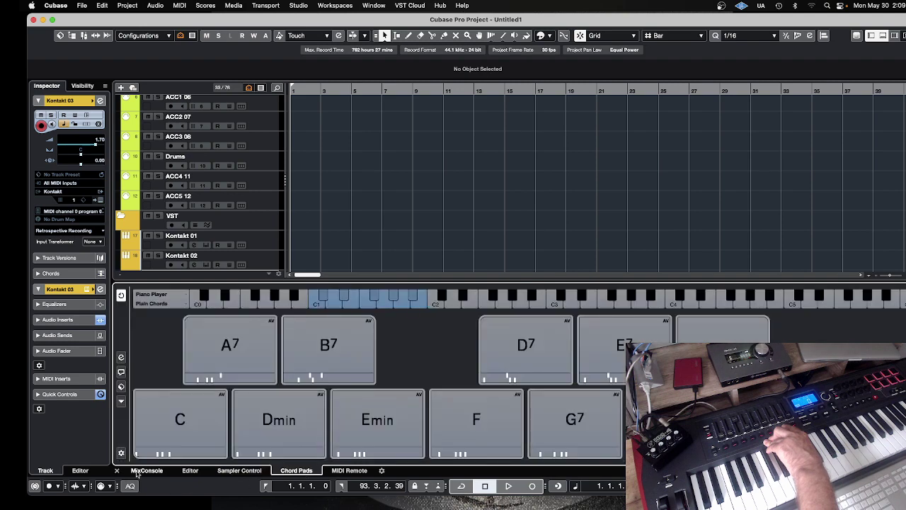
{"action": "left_click", "coordinate": [138, 472]}
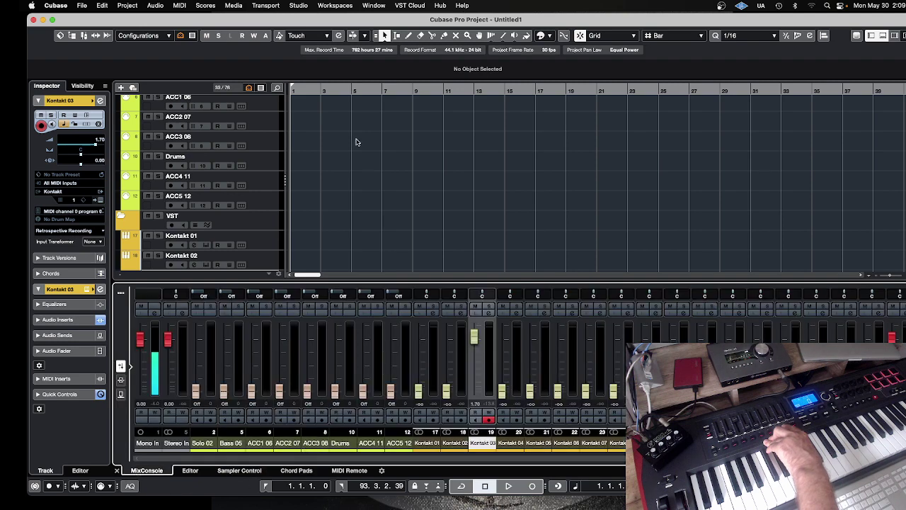
{"action": "key", "text": "super+alt+e"}
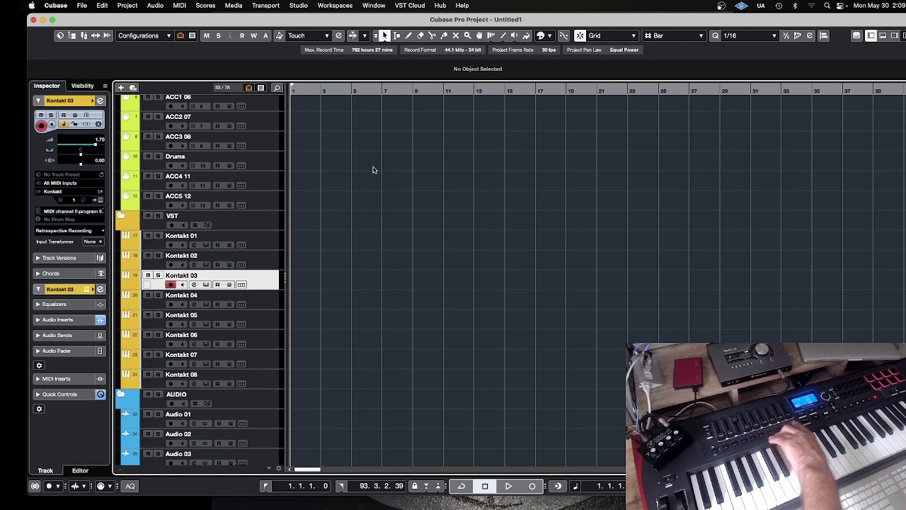
Step: Open and close the full MixConsole window repeatedly, finishing in the project window
{"action": "key", "text": "F3"}
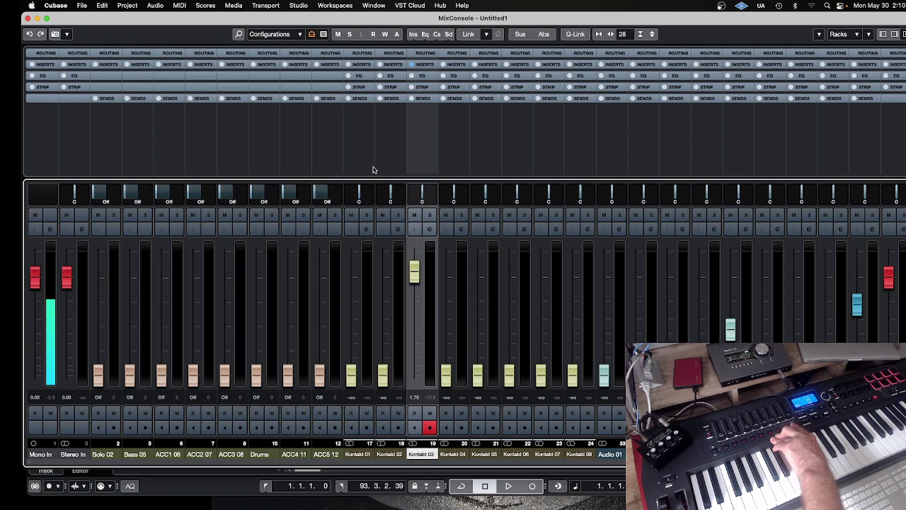
{"action": "key", "text": "F3"}
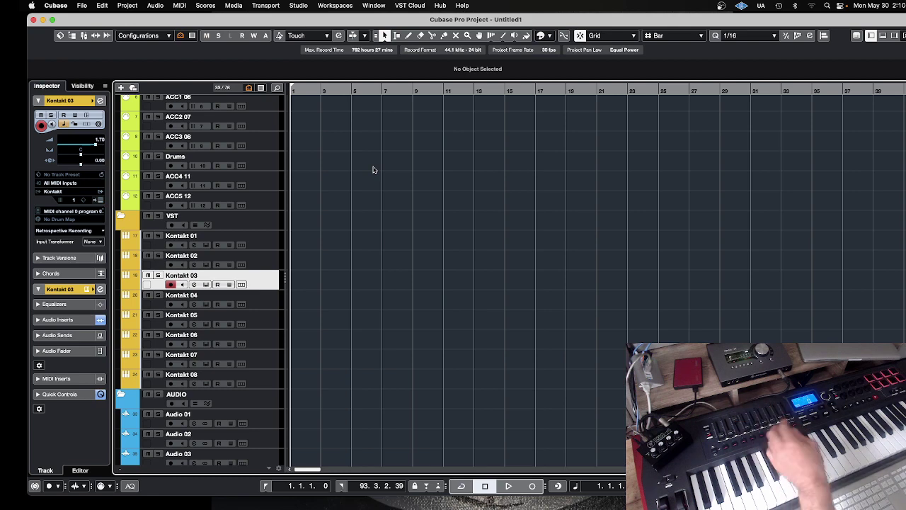
{"action": "key", "text": "F3"}
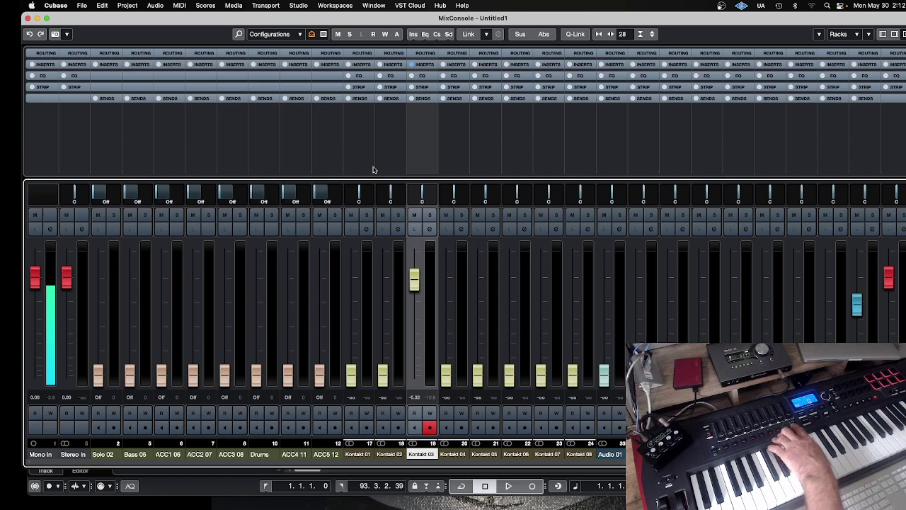
{"action": "key", "text": "F3"}
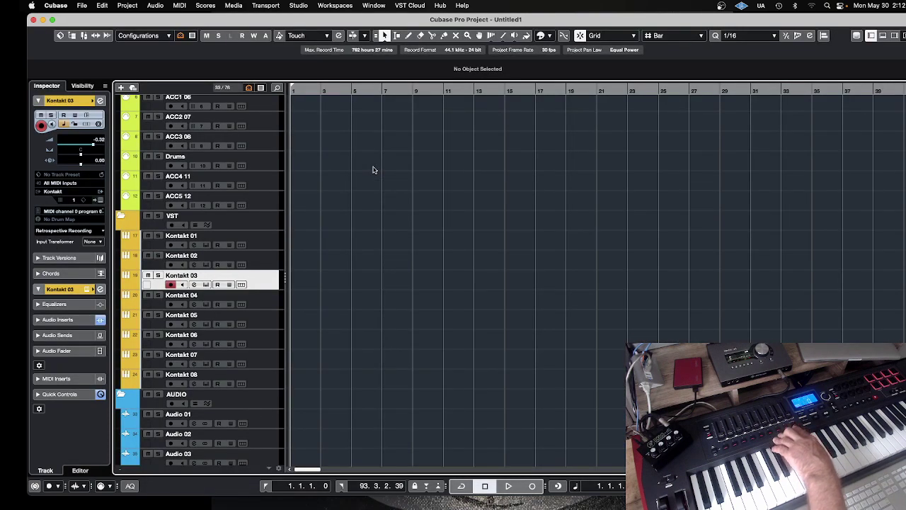
{"action": "key", "text": "F3"}
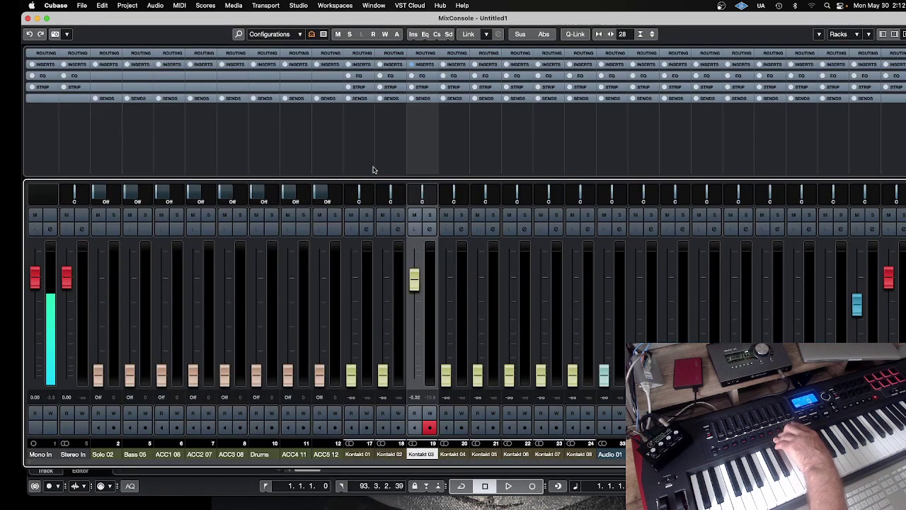
{"action": "key", "text": "F3"}
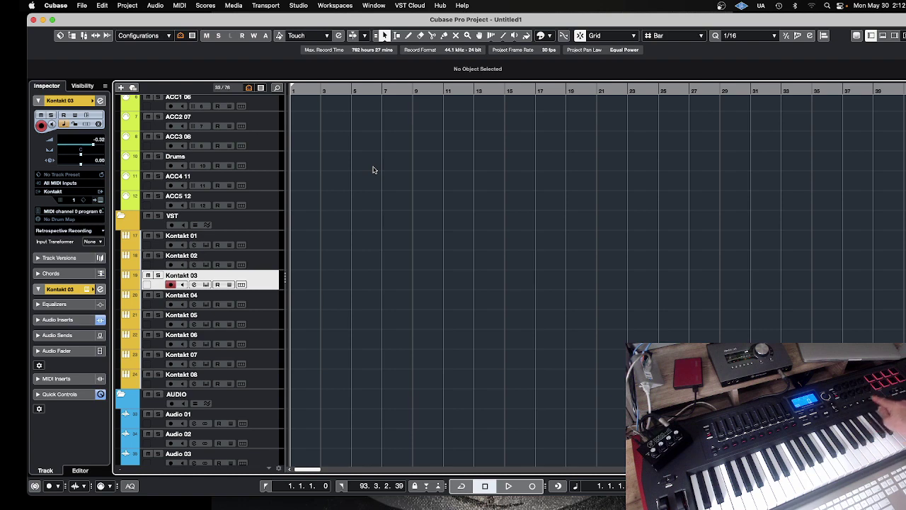
Step: Start and stop playback, and move the project cursor forward and back with fast-forward and rewind
{"action": "key", "text": "space"}
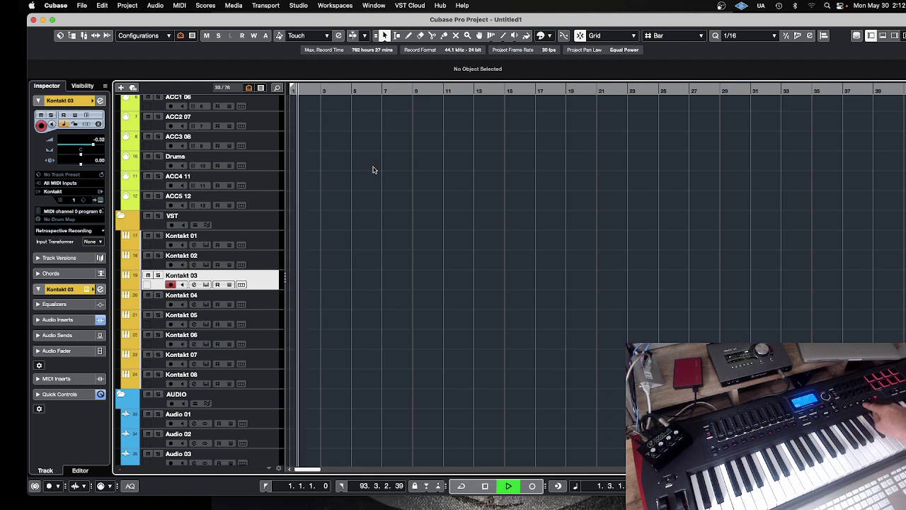
{"action": "key", "text": "space"}
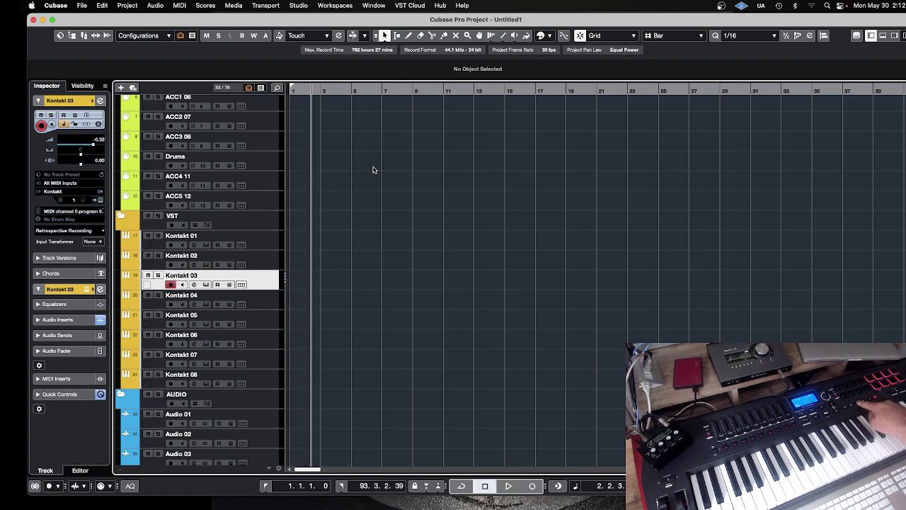
{"action": "key", "text": "KP_Add"}
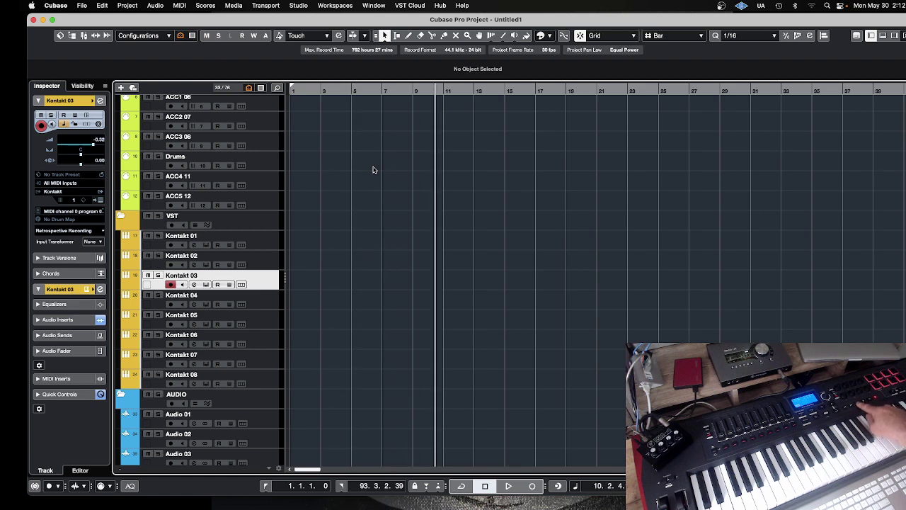
{"action": "key", "text": "KP_Subtract"}
{"action": "key", "text": "KP_Subtract"}
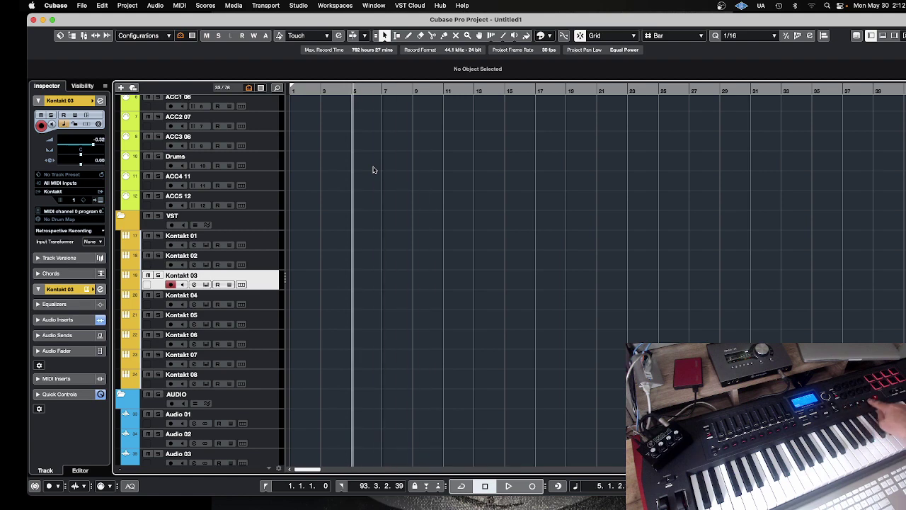
Step: Switch cycle mode on and off, and jump the project cursor between the left and right locators, ending at the left one
{"action": "key", "text": "KP_Divide"}
{"action": "key", "text": "KP_Divide"}
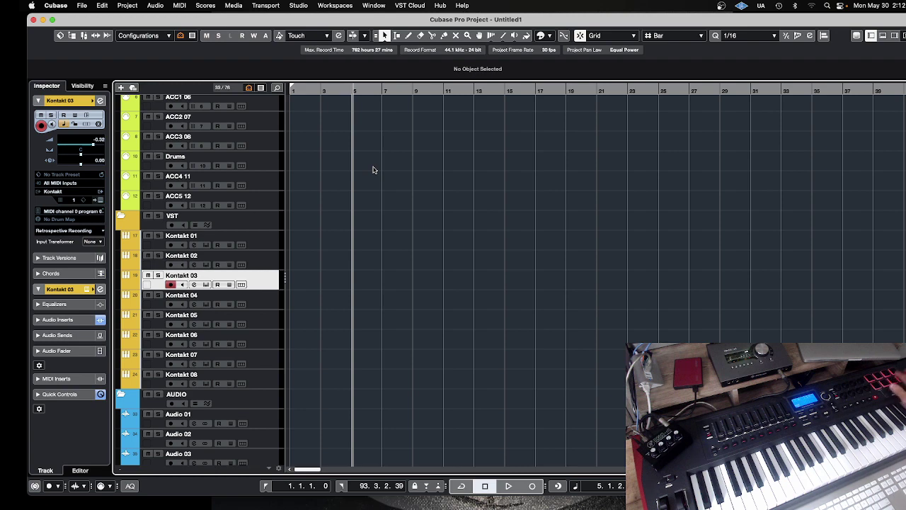
{"action": "key", "text": "KP_1"}
{"action": "key", "text": "KP_2"}
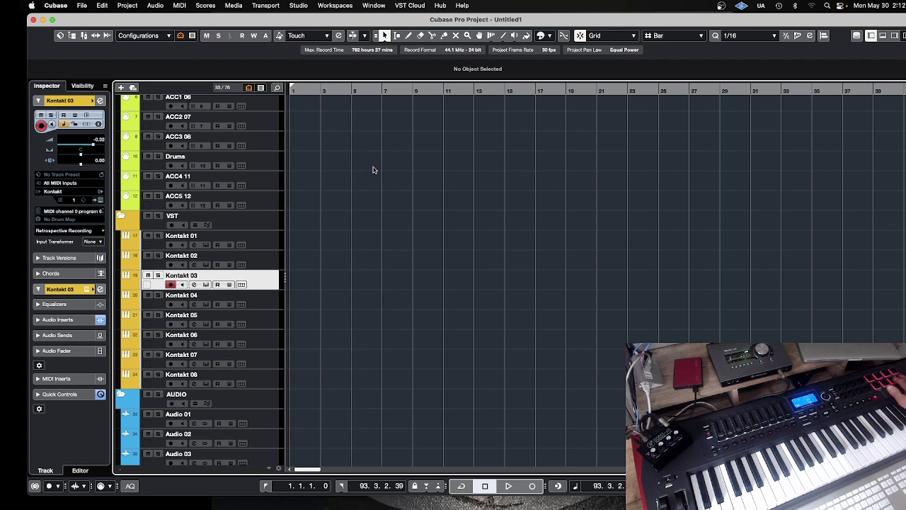
{"action": "key", "text": "KP_1"}
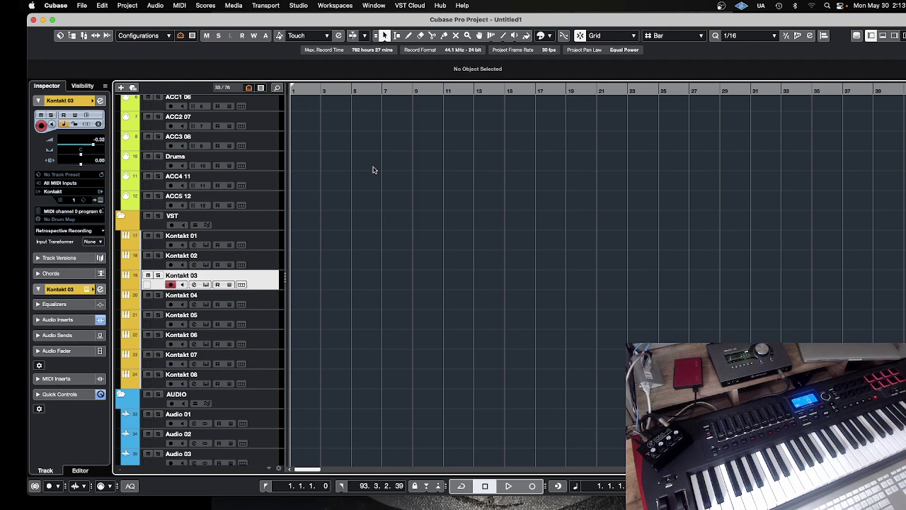
Step: Set the right locator to bar 21 so the locator range runs from bar 1 to bar 21
{"action": "key", "text": "g"}
{"action": "key", "text": "g"}
{"action": "key", "text": "g"}
{"action": "key", "text": "g"}
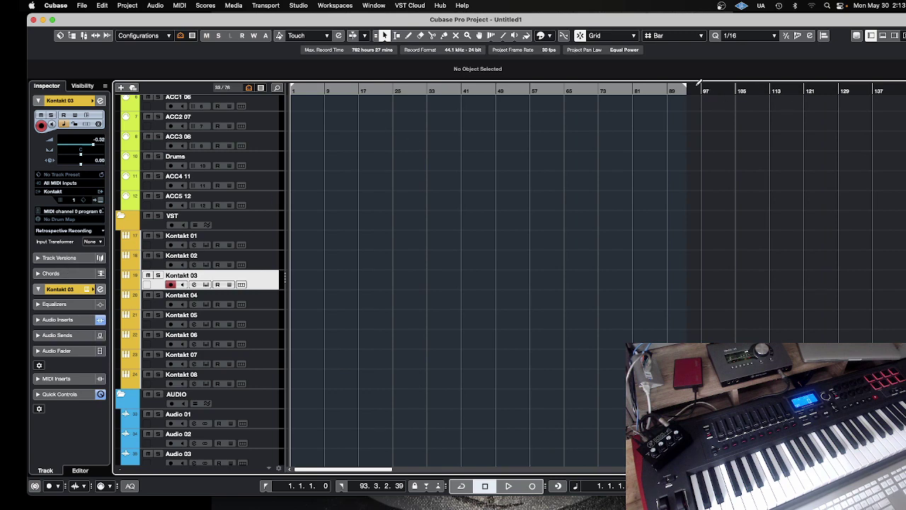
{"action": "left_click_drag", "start_coordinate": [685, 88], "coordinate": [378, 108]}
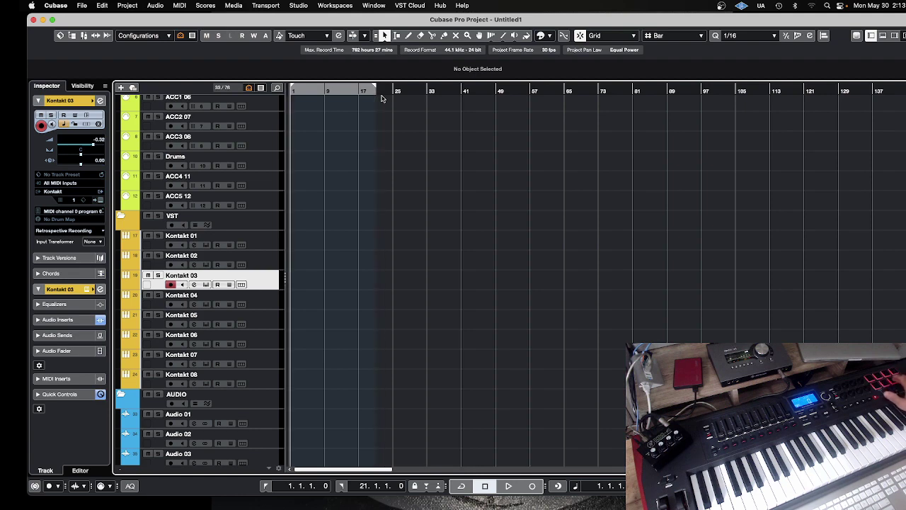
{"action": "key", "text": "h"}
{"action": "key", "text": "h"}
{"action": "key", "text": "h"}
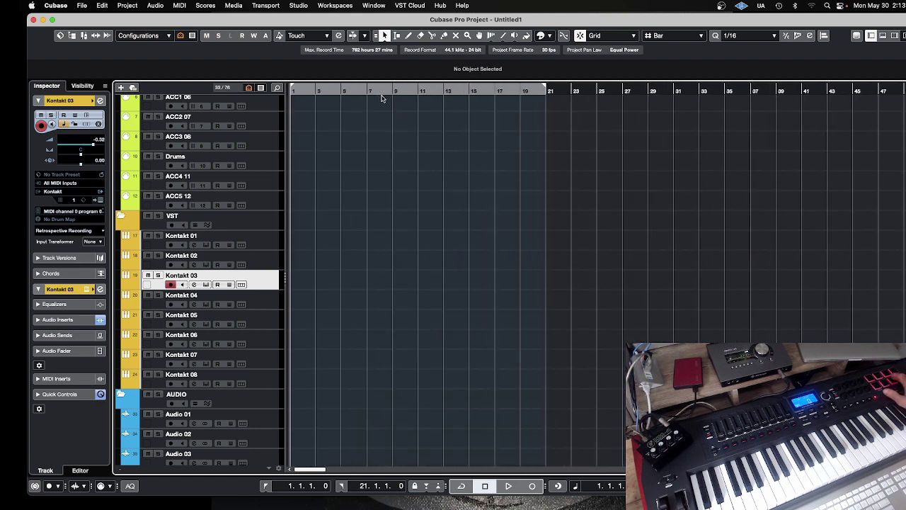
{"action": "key", "text": "h"}
{"action": "key", "text": "h"}
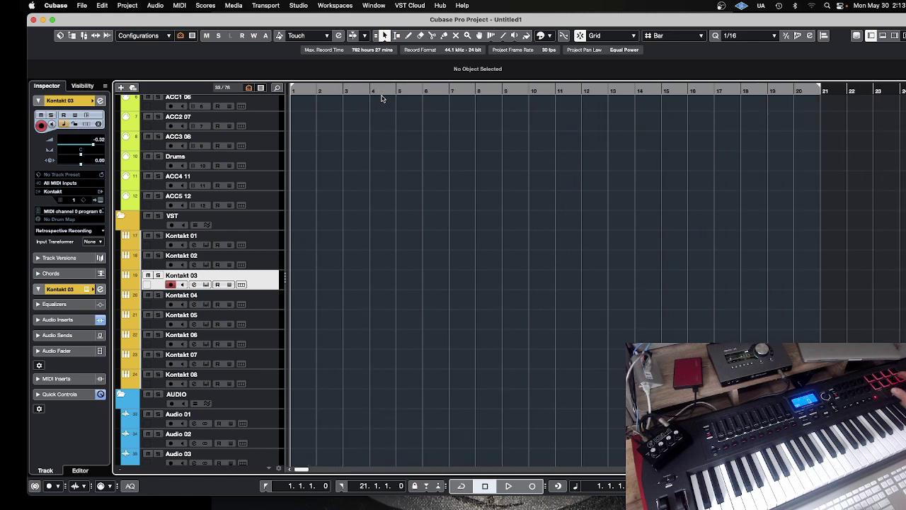
Step: Jump to the right locator, wind the cursor back and forward to about bar 16, and toggle cycle mode on and off
{"action": "key", "text": "KP_2"}
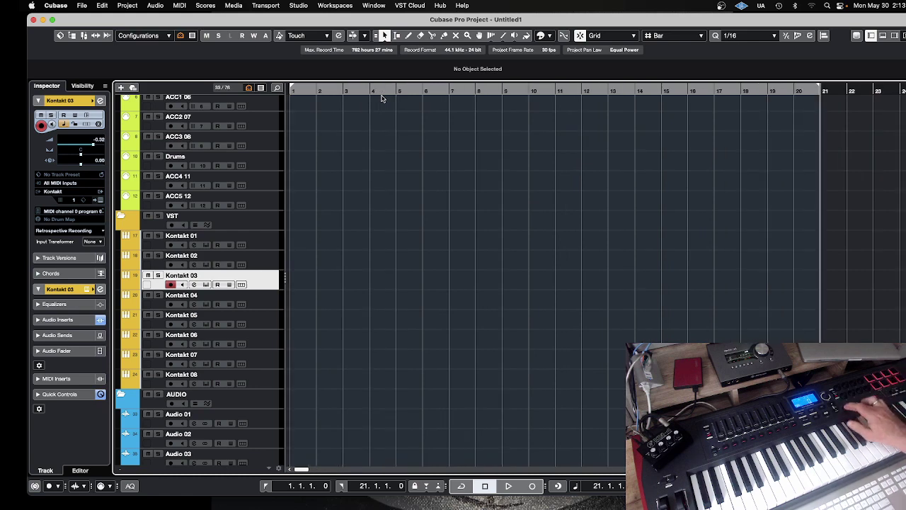
{"action": "key", "text": "KP_Subtract"}
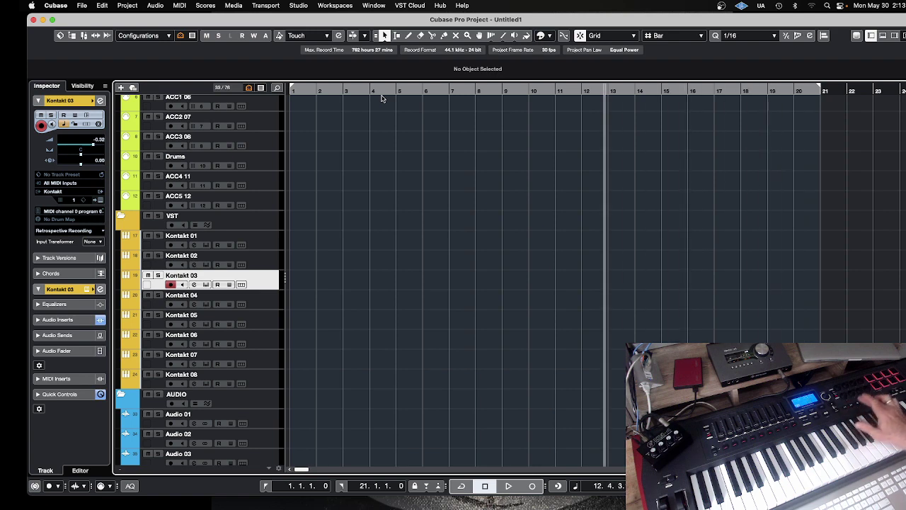
{"action": "key", "text": "KP_Add"}
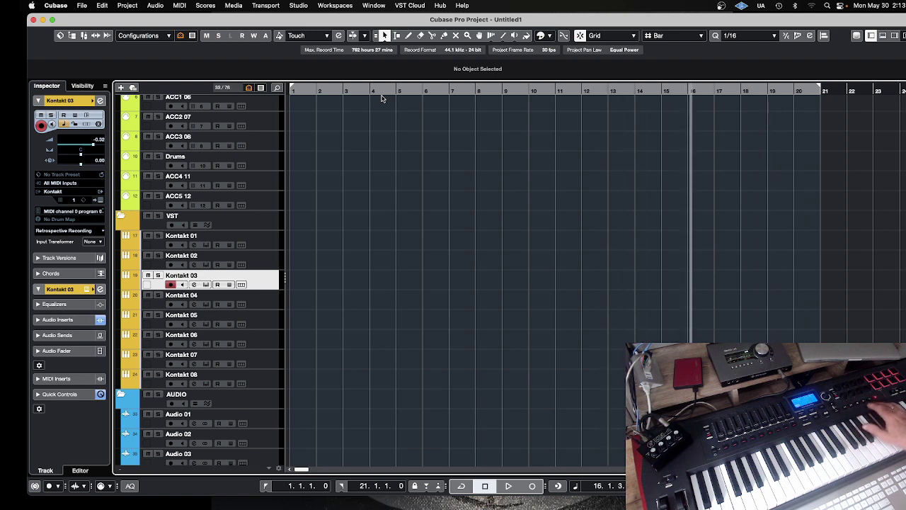
{"action": "key", "text": "KP_Divide"}
{"action": "key", "text": "KP_Divide"}
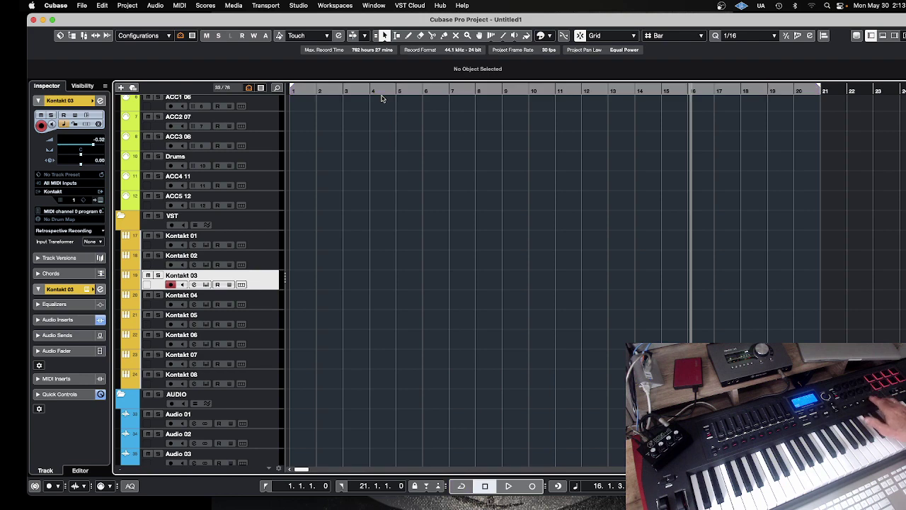
Step: Try a brief recording on the Kontakt 03 track from bar 16, and return the project cursor to the start
{"action": "key", "text": "KP_Multiply"}
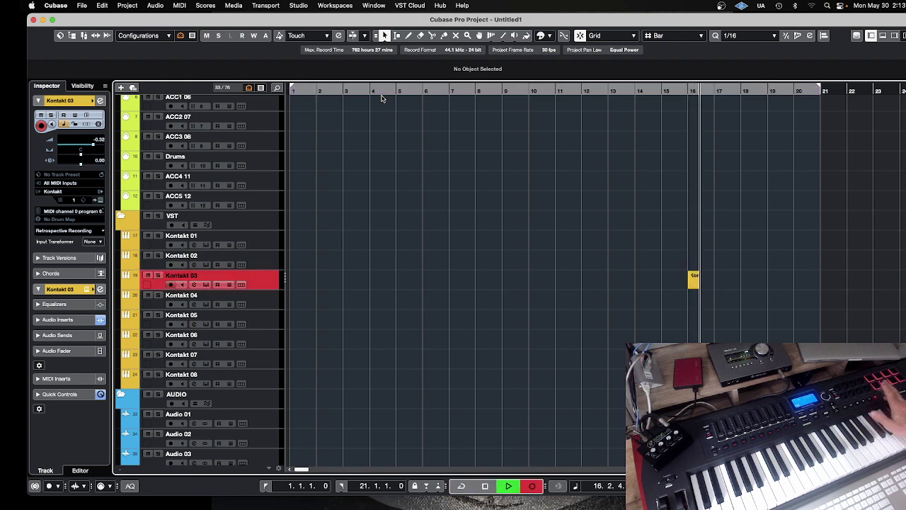
{"action": "key", "text": "KP_0"}
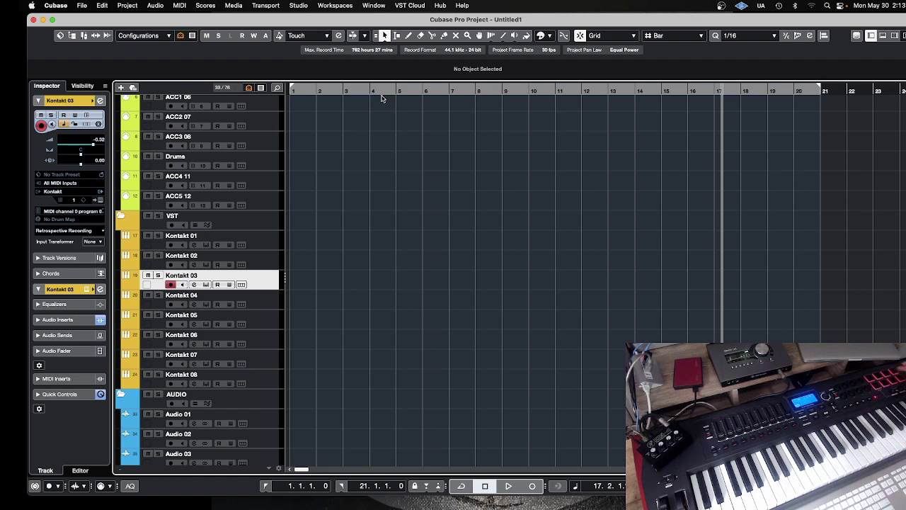
{"action": "key", "text": "KP_Decimal"}
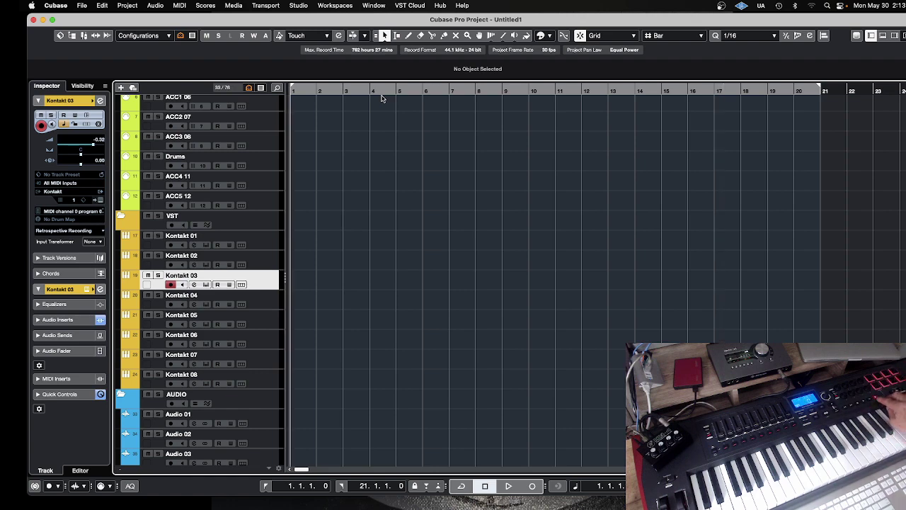
Step: Record a short two-bar passage on the Kontakt 03 track from bar 1, and play it back from the project start
{"action": "key", "text": "KP_Multiply"}
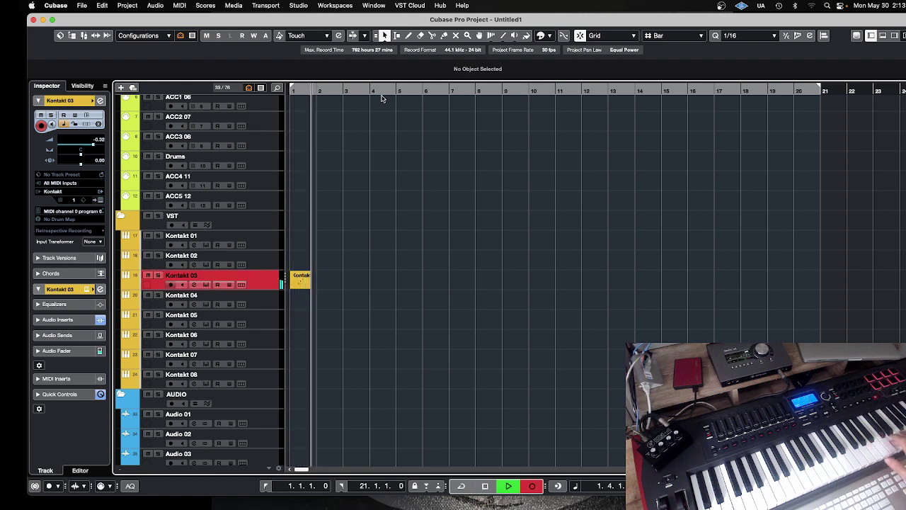
{"action": "key", "text": "KP_0"}
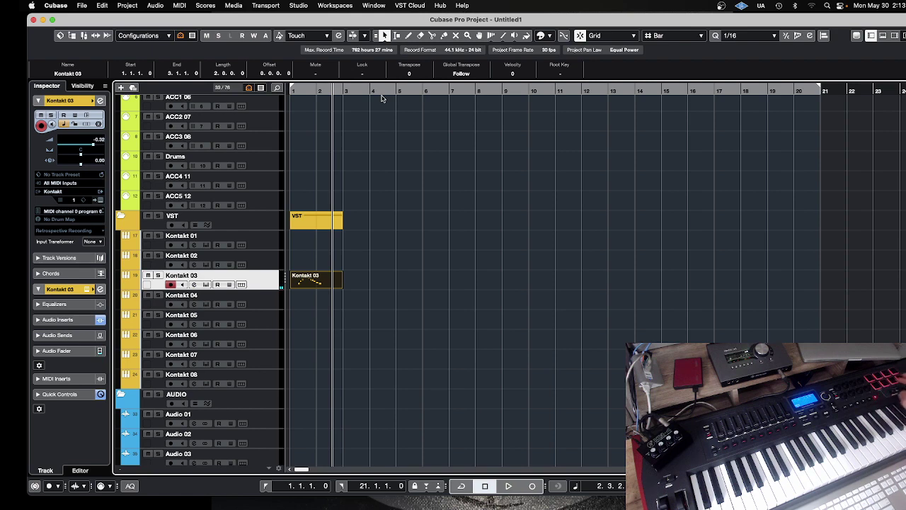
{"action": "key", "text": "KP_Decimal"}
{"action": "key", "text": "KP_Enter"}
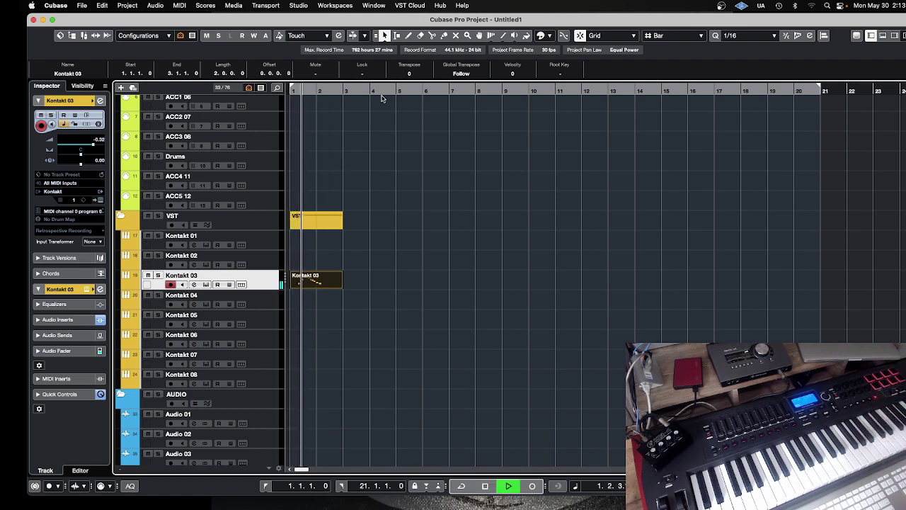
{"action": "key", "text": "KP_0"}
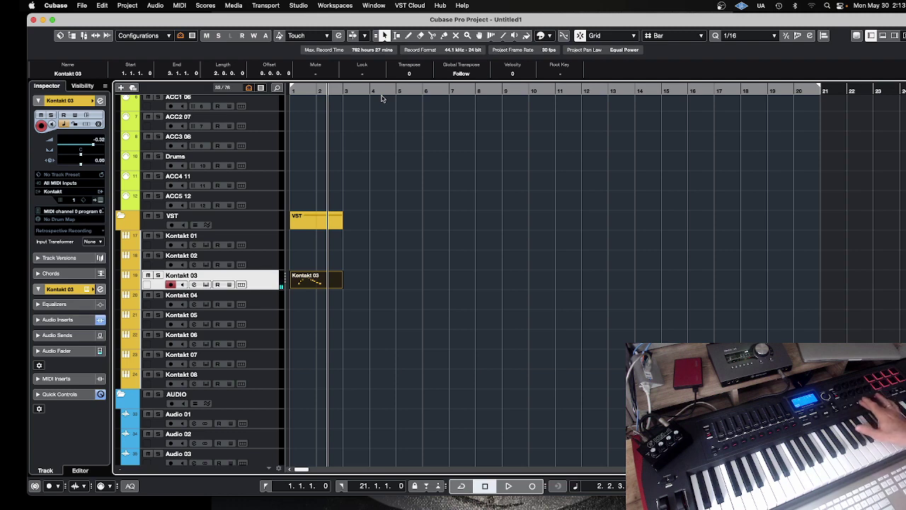
{"action": "key", "text": "KP_Decimal"}
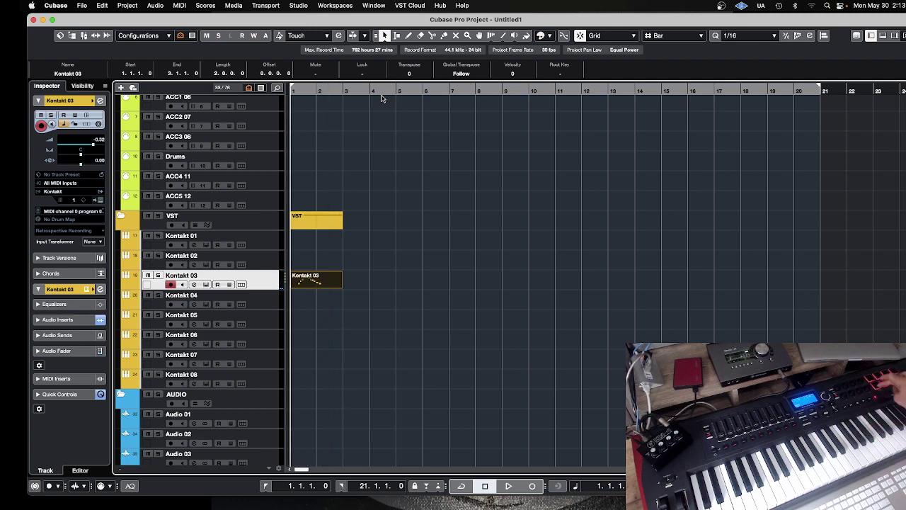
Step: Delete the two-bar recorded part from the Kontakt 03 track and close the track's Kontakt instrument window
{"action": "key", "text": "BackSpace"}
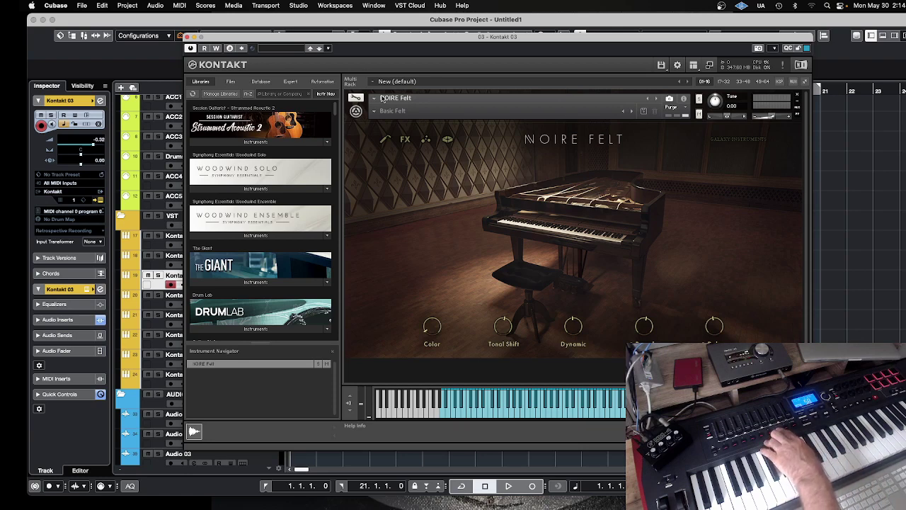
{"action": "key", "text": "super+w"}
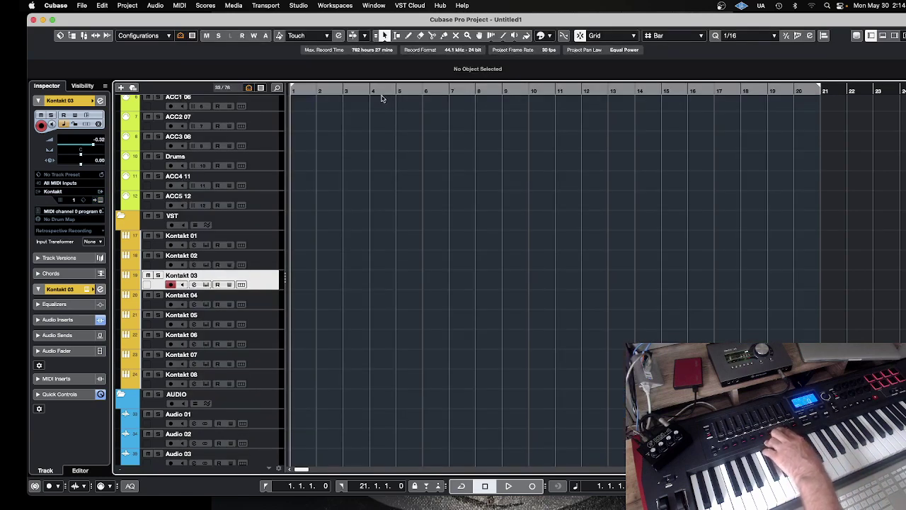
Step: Show the MixConsole with its insert slots expanded, and view and close the UAD Neve 1073 plug-in on Kontakt 03's first insert
{"action": "key", "text": "F3"}
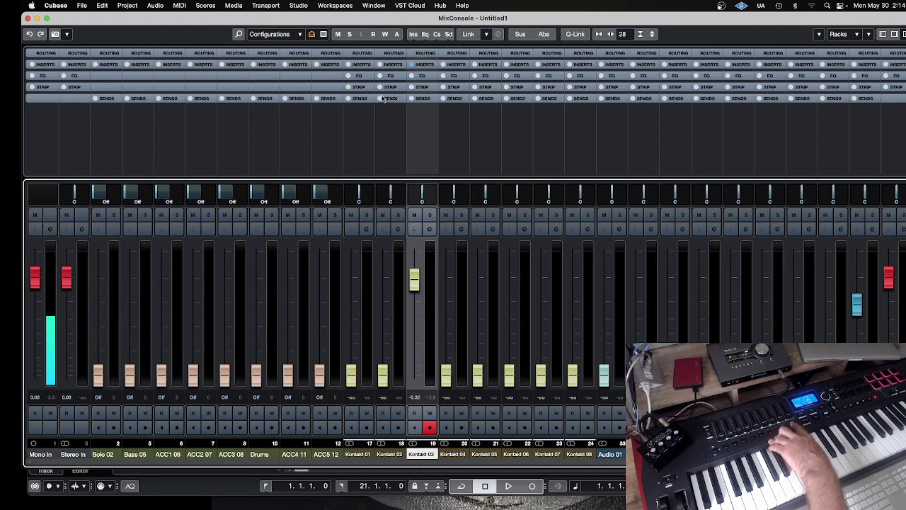
{"action": "left_click", "coordinate": [424, 64]}
{"action": "left_click", "coordinate": [423, 75]}
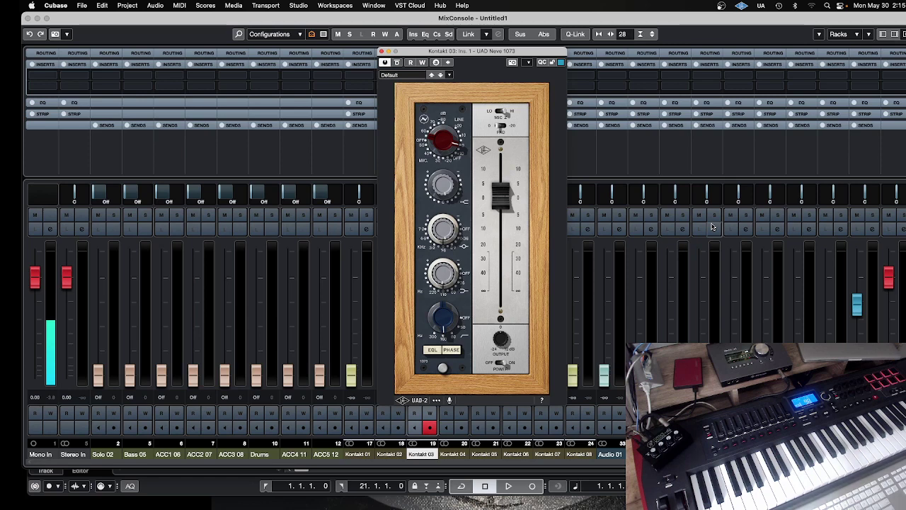
{"action": "key", "text": "super+w"}
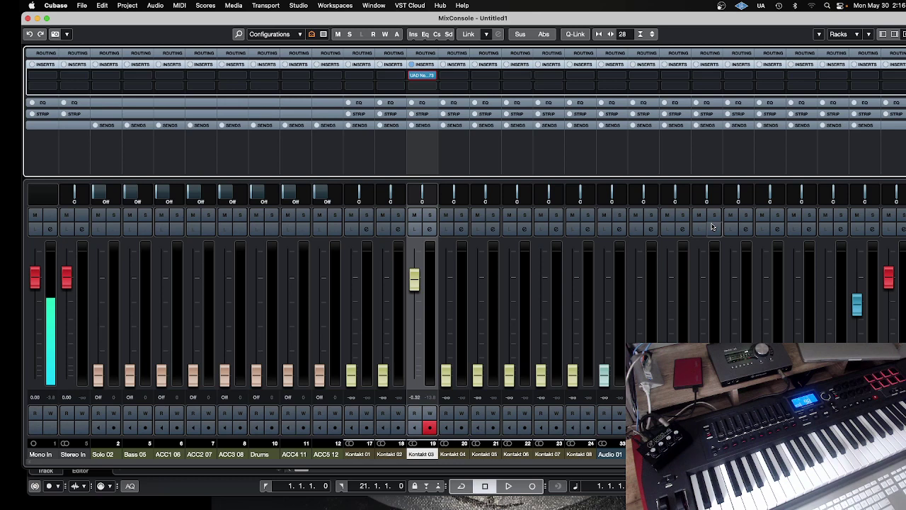
Step: Switch to the OBS window
{"action": "mouse_move", "coordinate": [800, 507]}
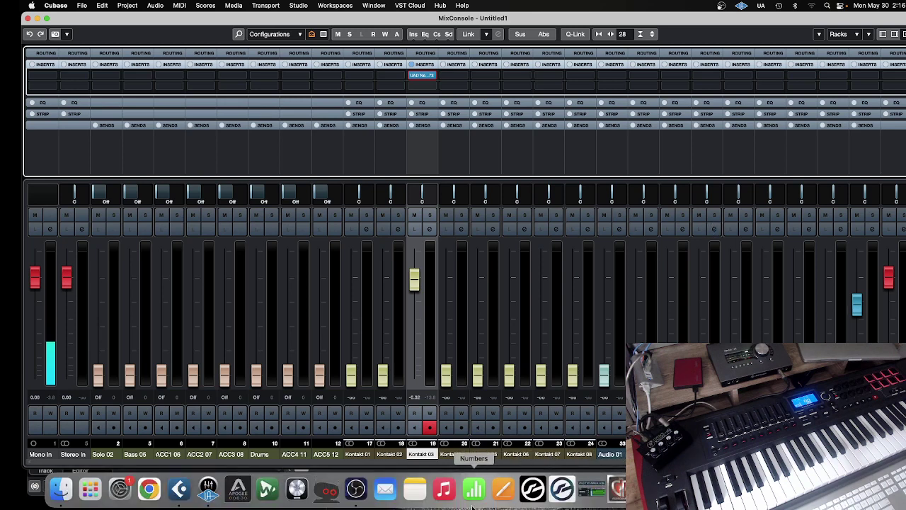
{"action": "left_click", "coordinate": [356, 489]}
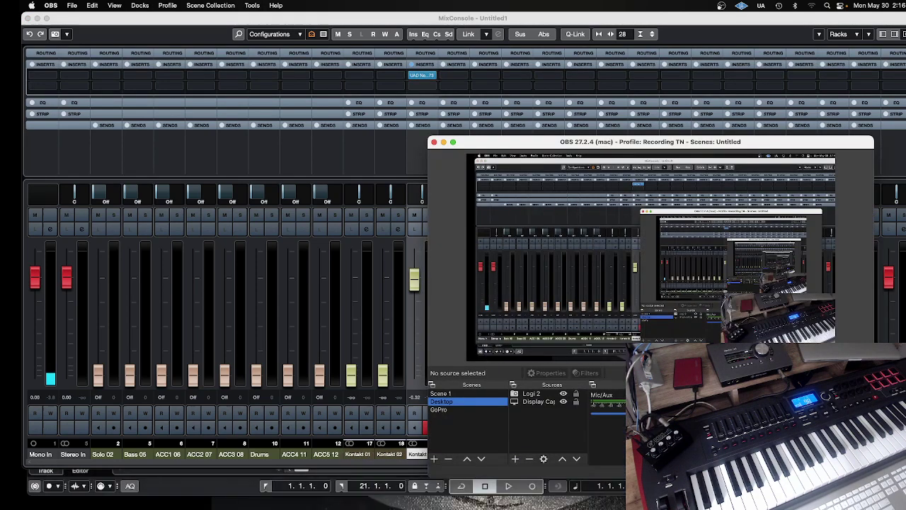